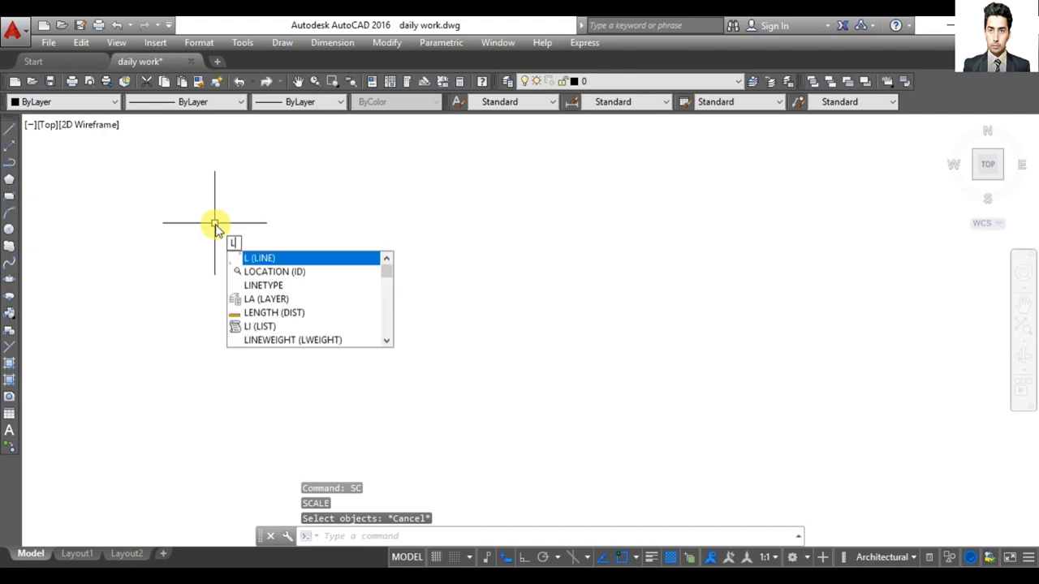
# Step: Turn on Ortho mode and draw a horizontal line 90' long across the empty drawing area
pyautogui.click(261, 255)
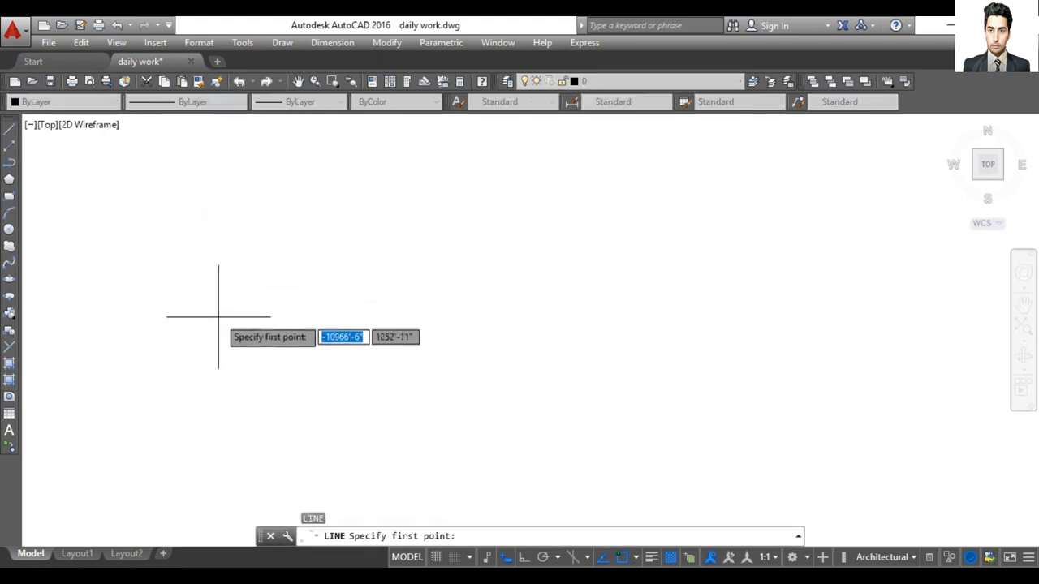
pyautogui.click(526, 558)
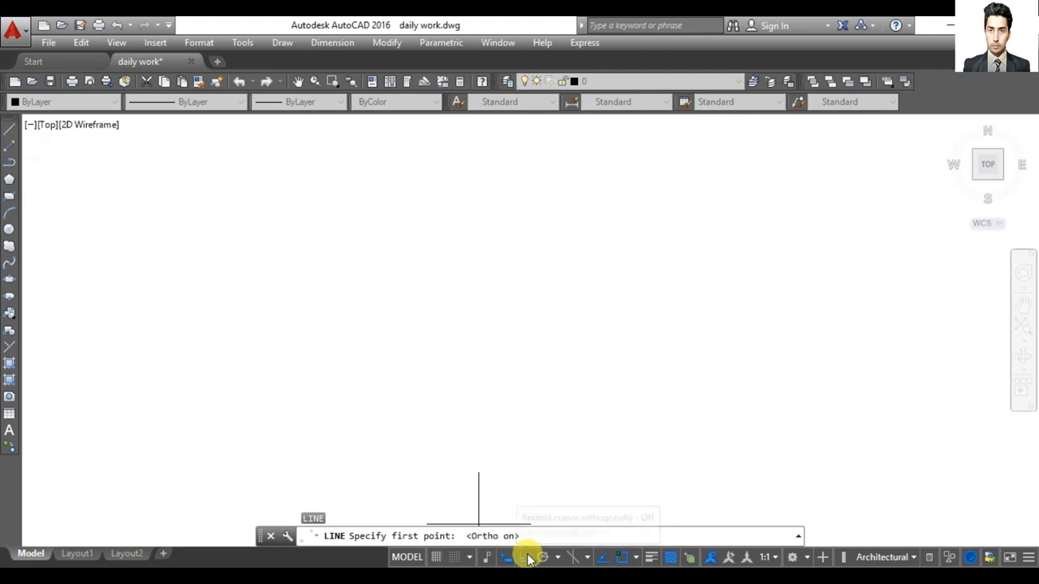
pyautogui.click(203, 309)
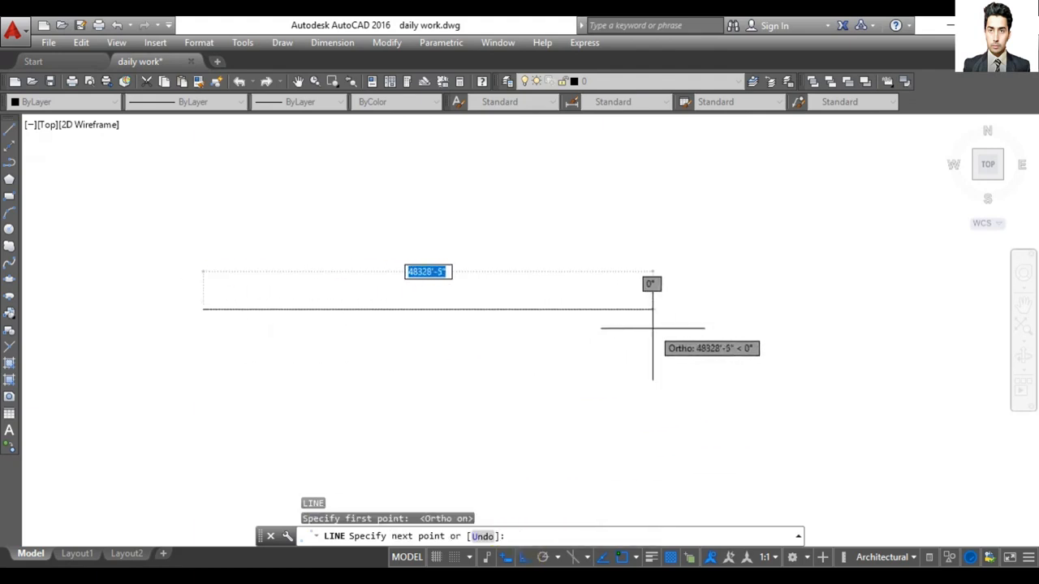
pyautogui.write('90')
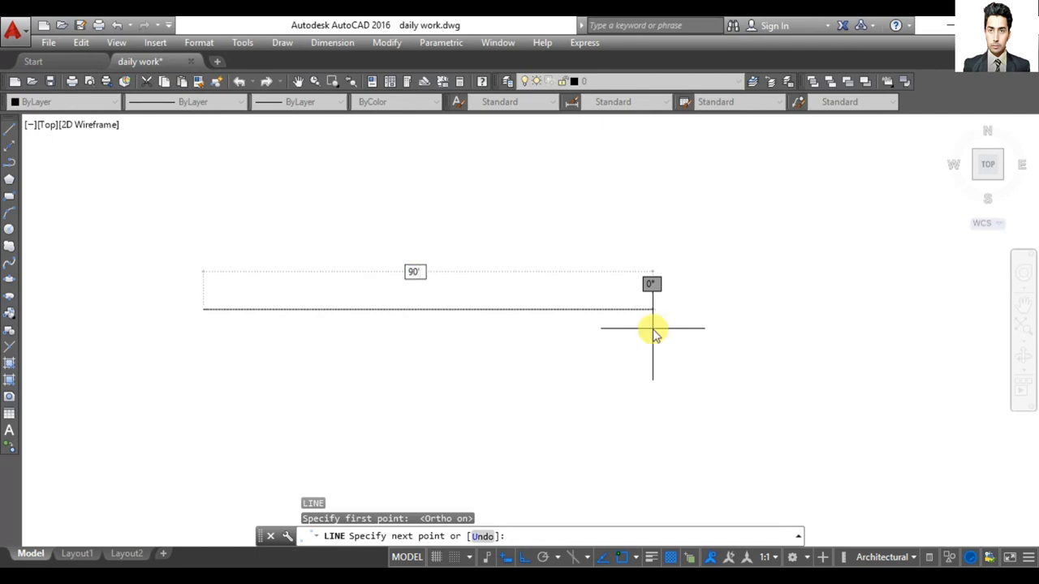
pyautogui.press('Return')
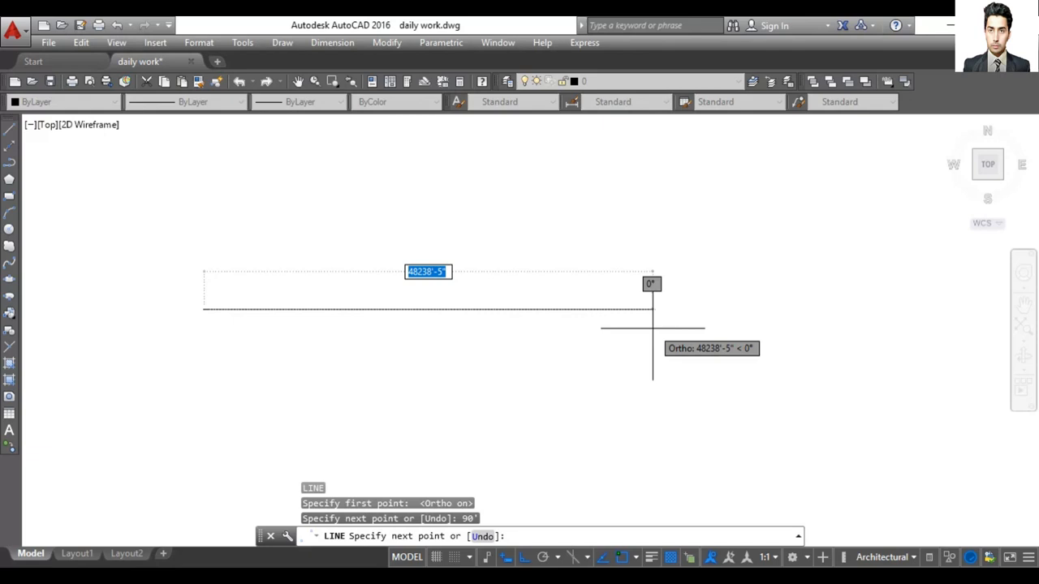
pyautogui.press('Return')
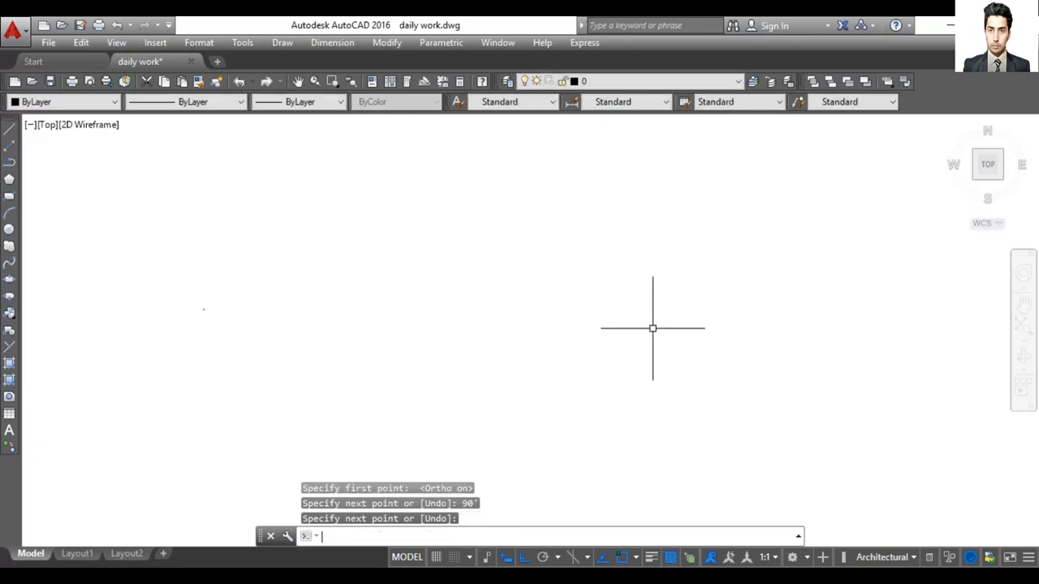
# Step: Zoom to the drawing extents so the whole 90' line fits in the view
pyautogui.click(494, 315)
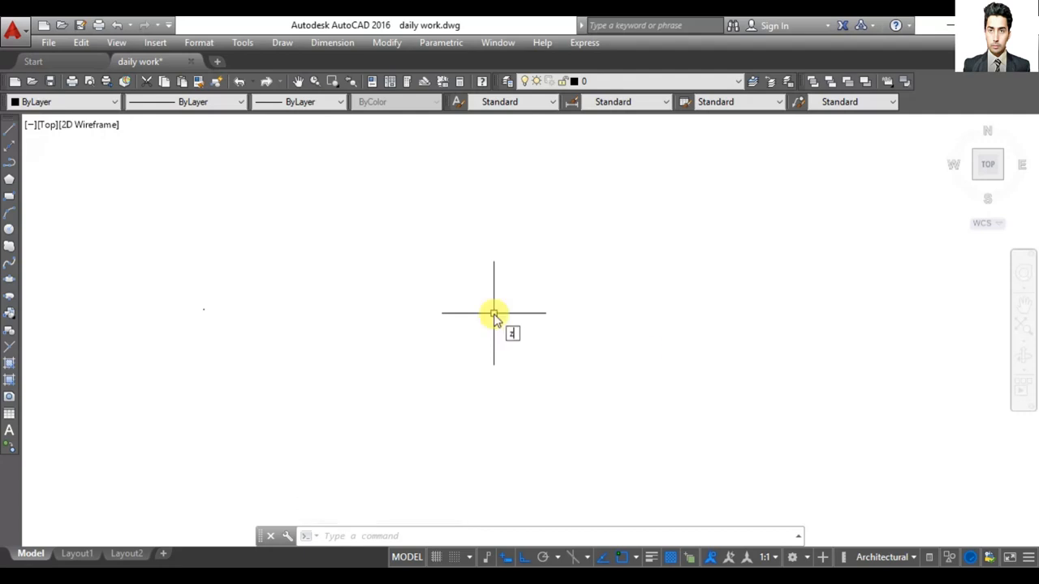
pyautogui.press('Return')
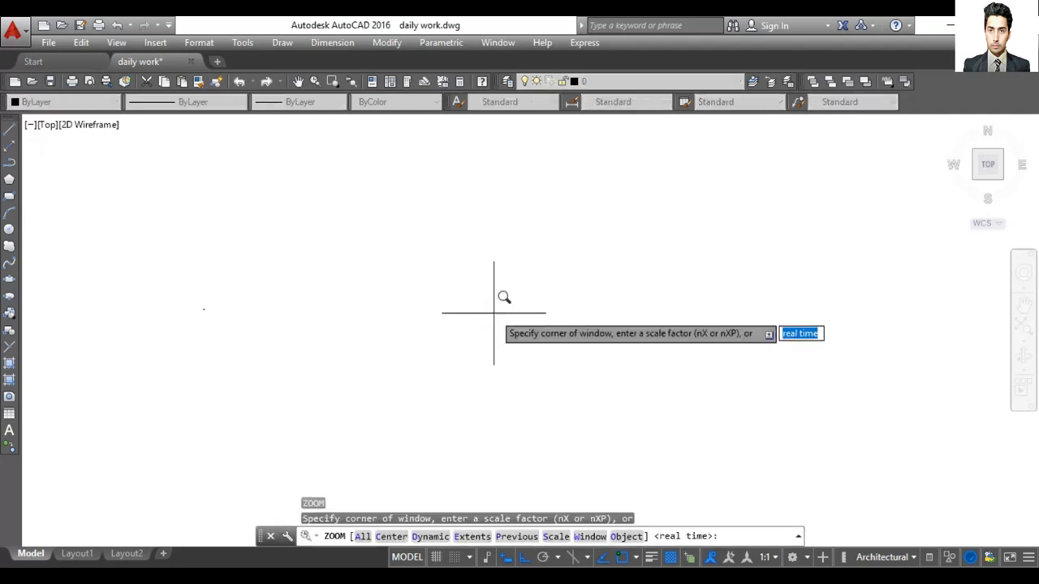
pyautogui.write('e')
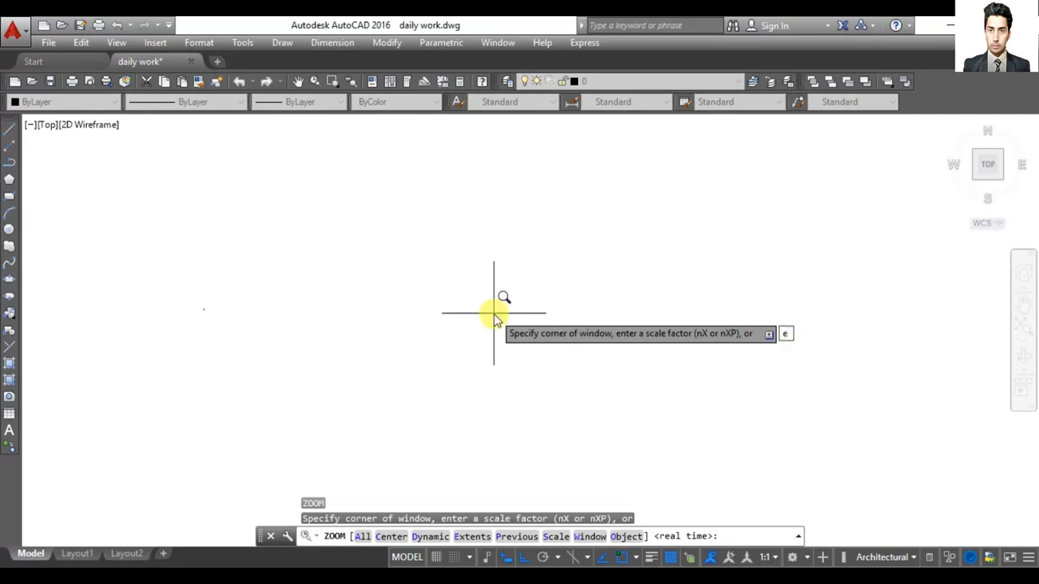
pyautogui.press('Return')
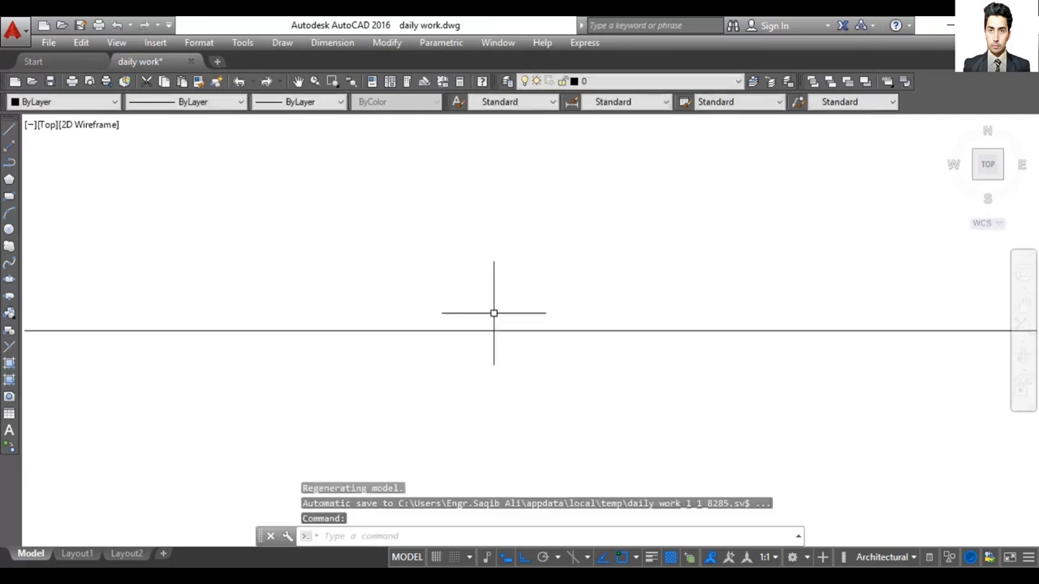
pyautogui.scroll(-1, 493, 312)
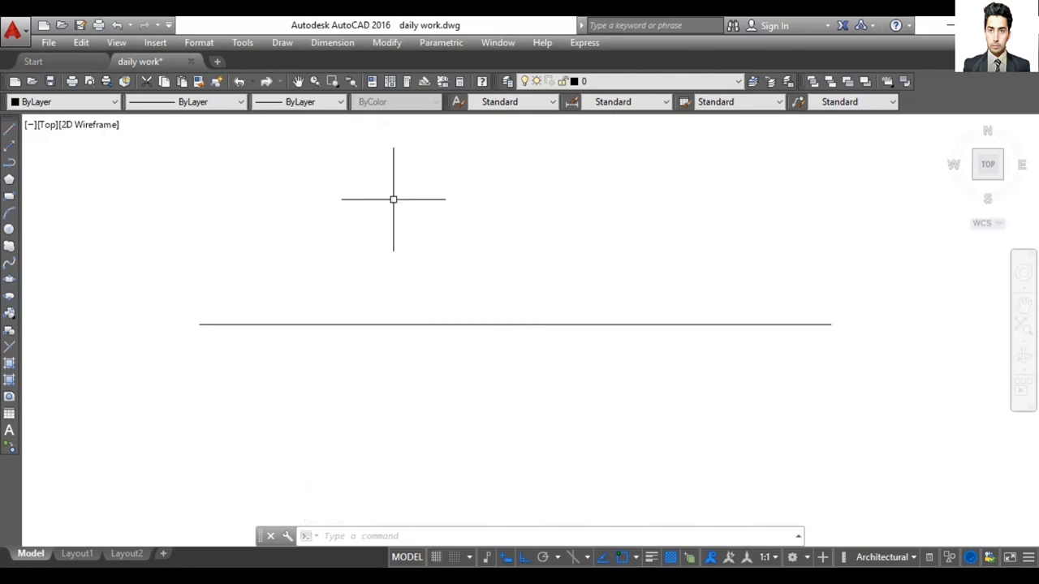
pyautogui.write('SC')
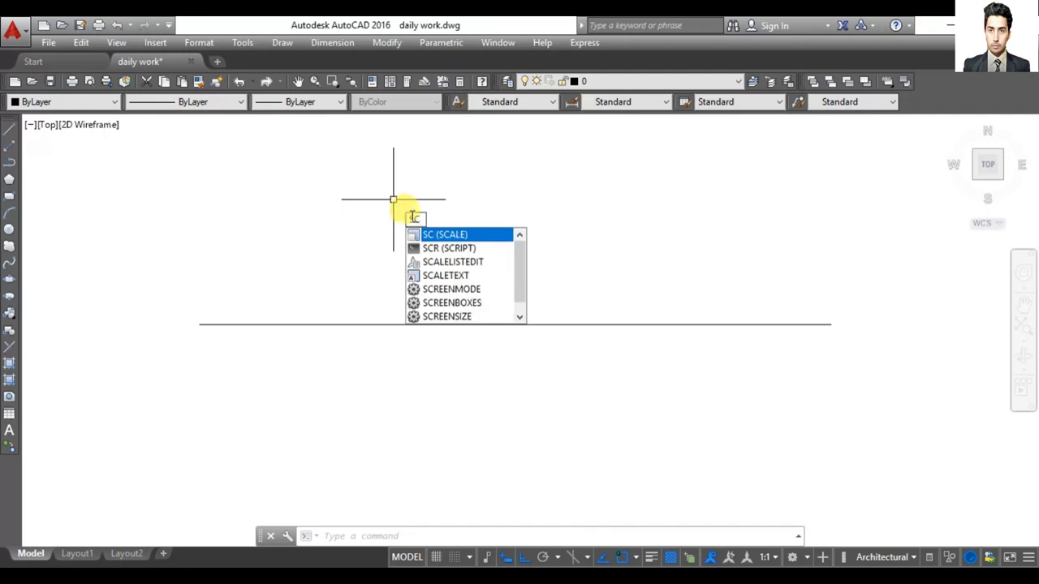
pyautogui.click(452, 234)
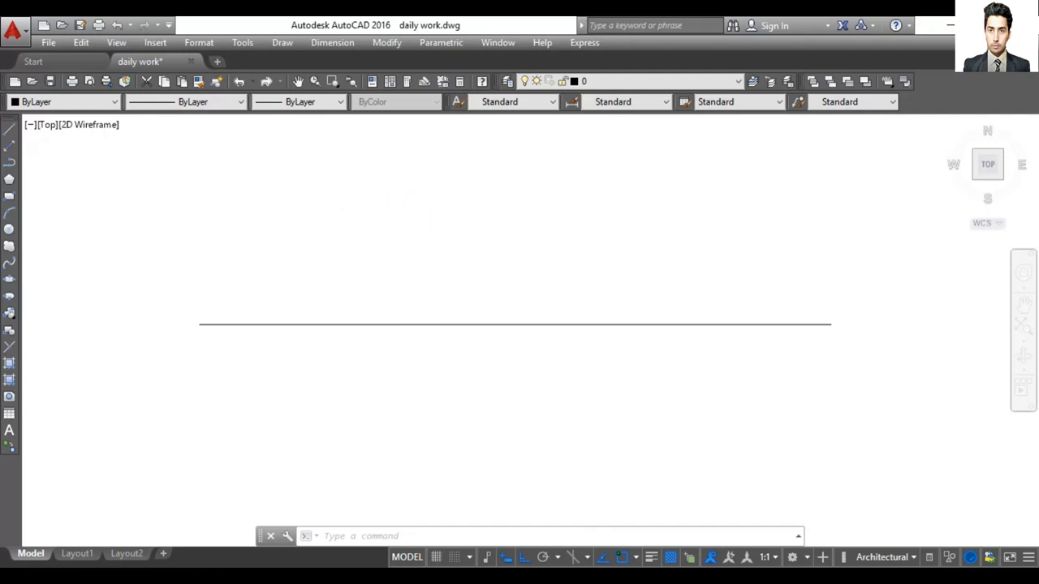
pyautogui.click(461, 326)
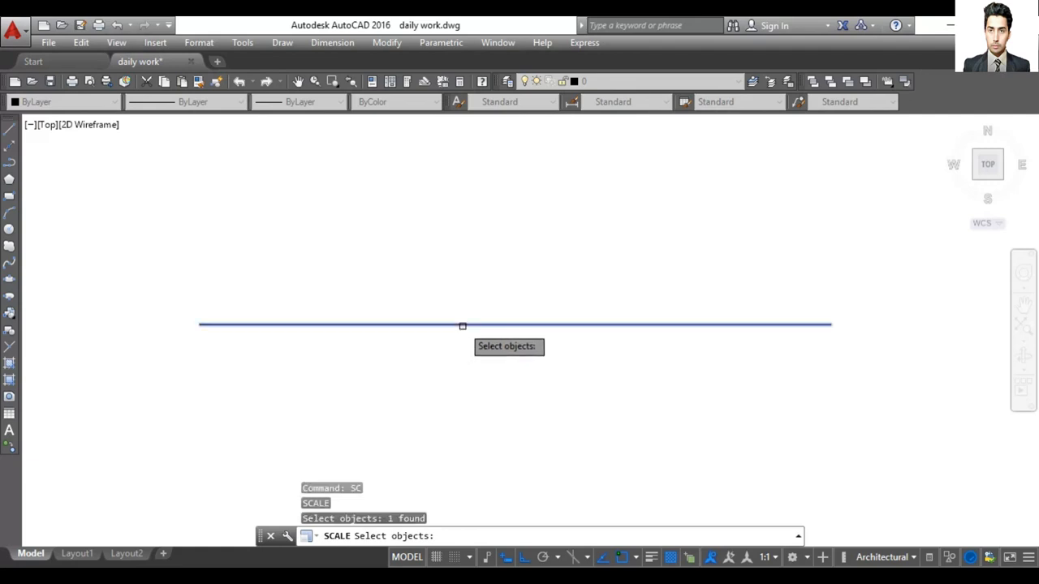
pyautogui.press('Return')
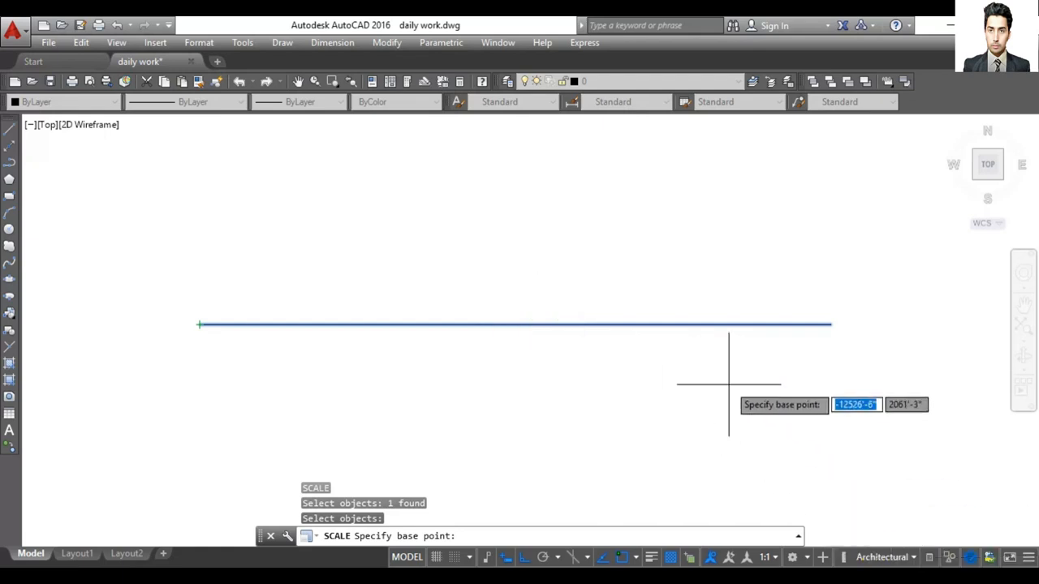
pyautogui.write('un')
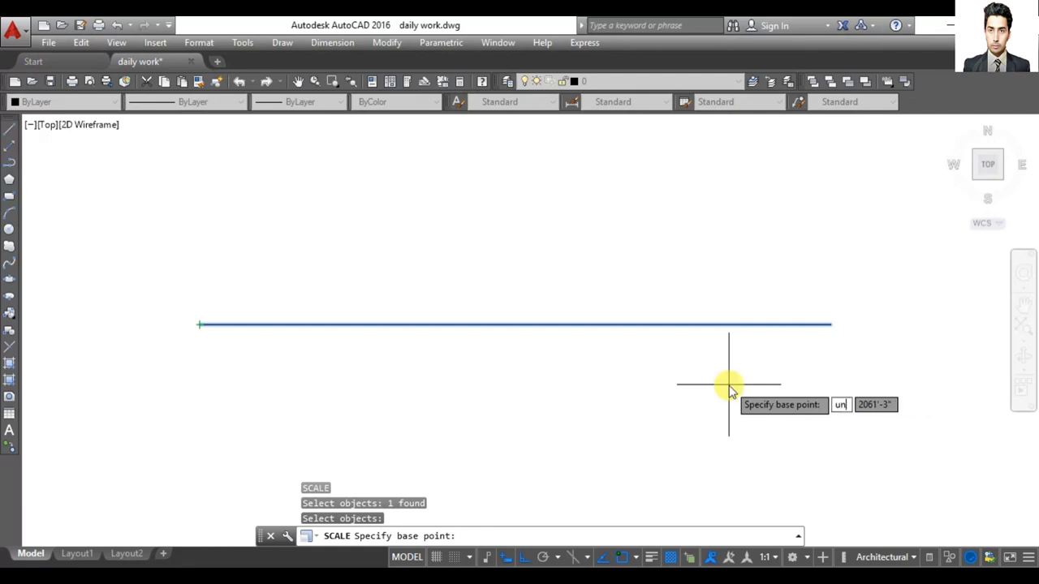
pyautogui.press('Escape')
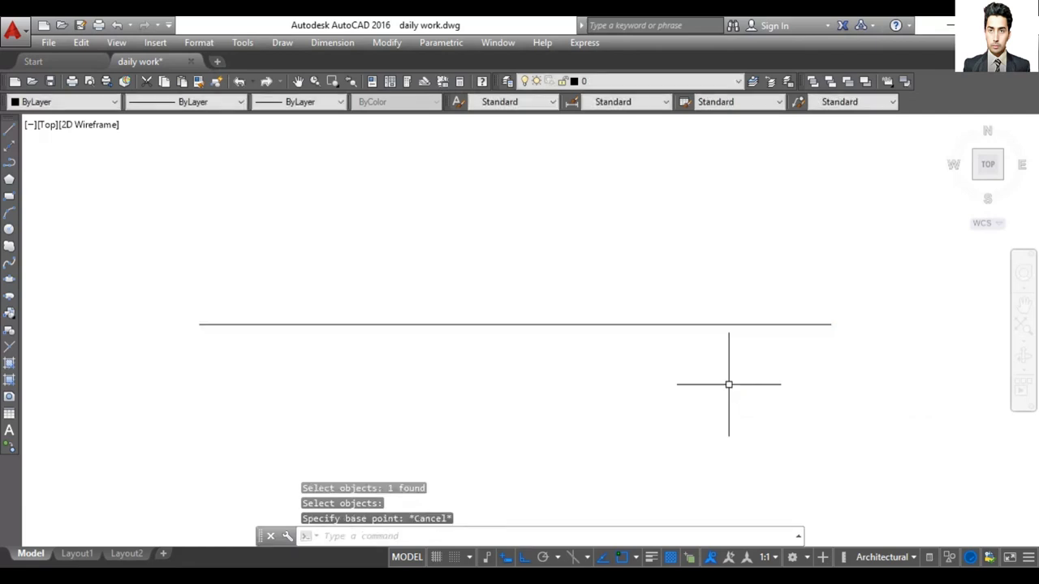
# Step: Check the length type, precision and insertion scale in the drawing units settings
pyautogui.write('un')
pyautogui.press('Escape')
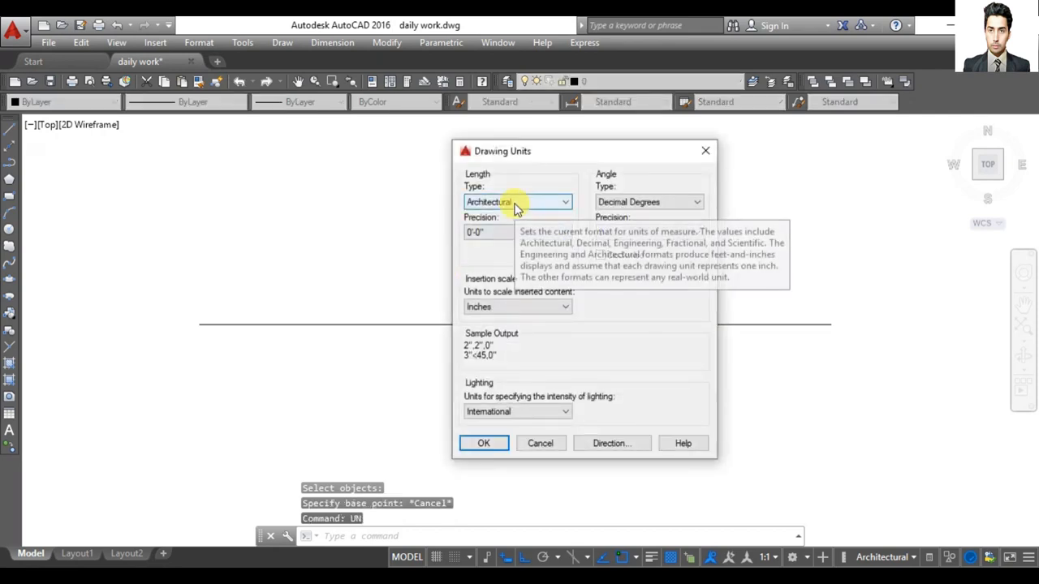
pyautogui.click(705, 151)
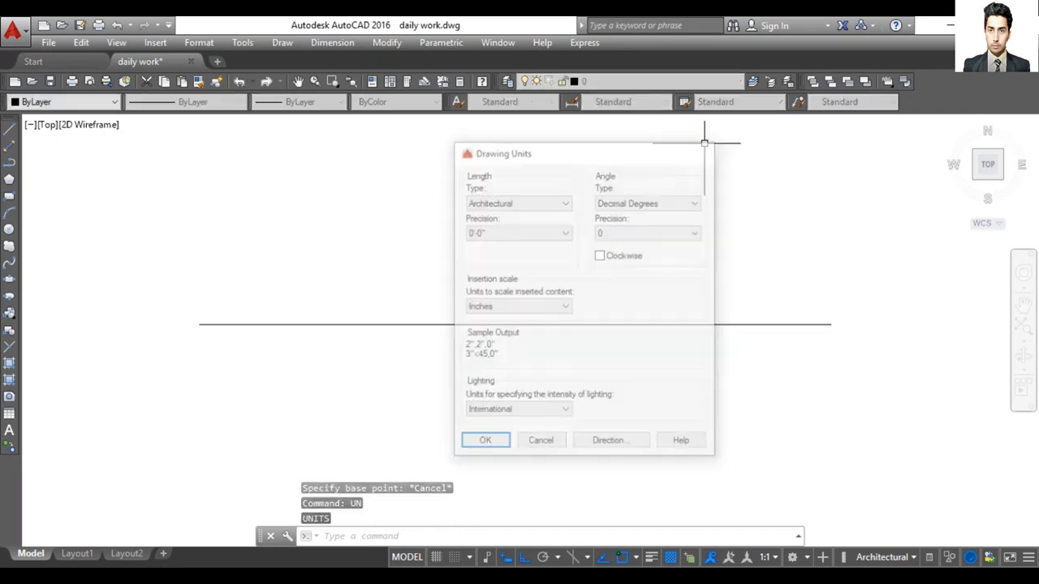
pyautogui.click(331, 42)
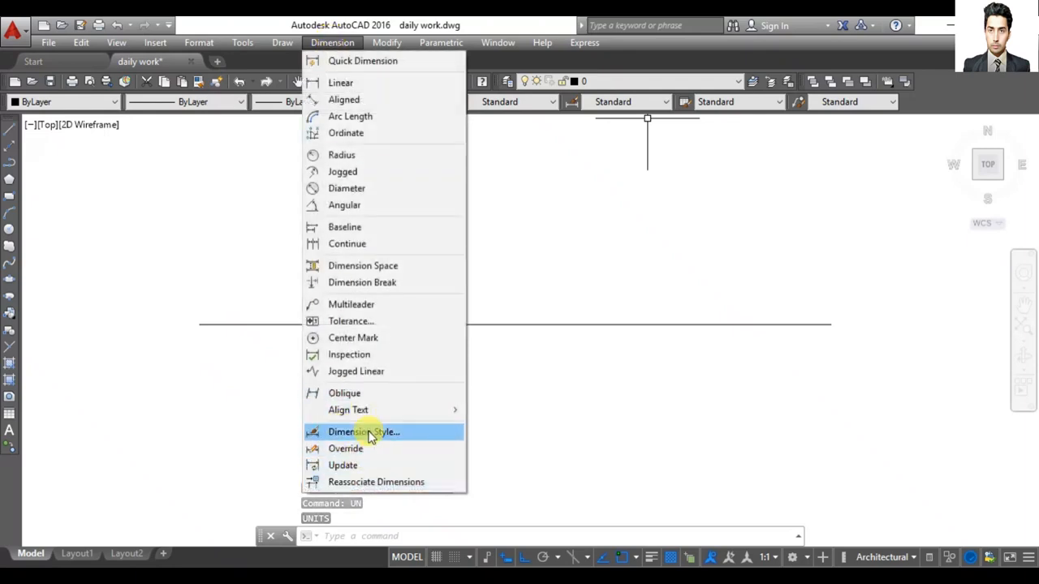
pyautogui.click(551, 387)
pyautogui.click(555, 375)
pyautogui.press('Escape')
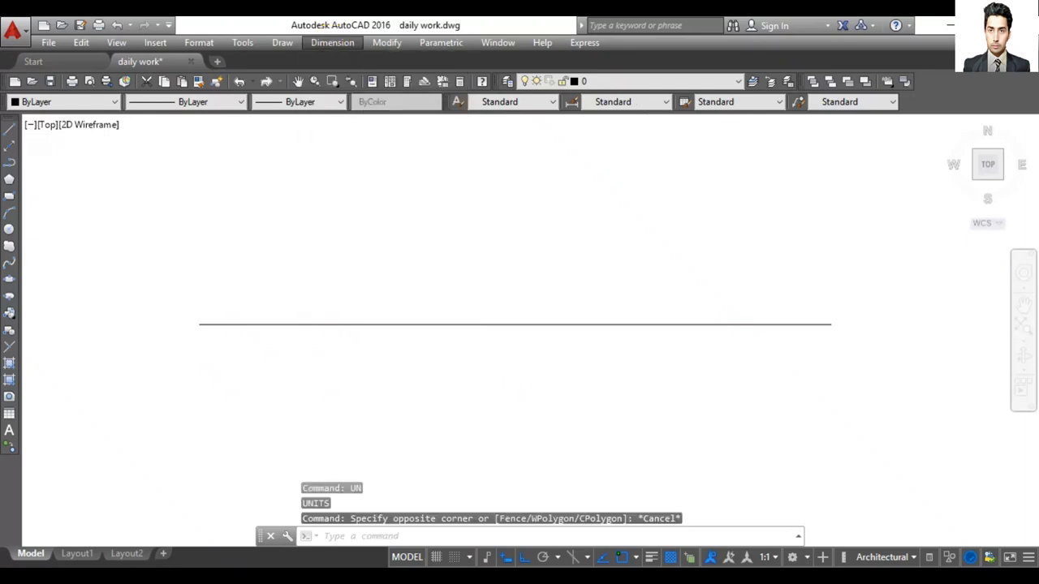
# Step: Draw a horizontal line 100' long above the existing lines
pyautogui.click(236, 244)
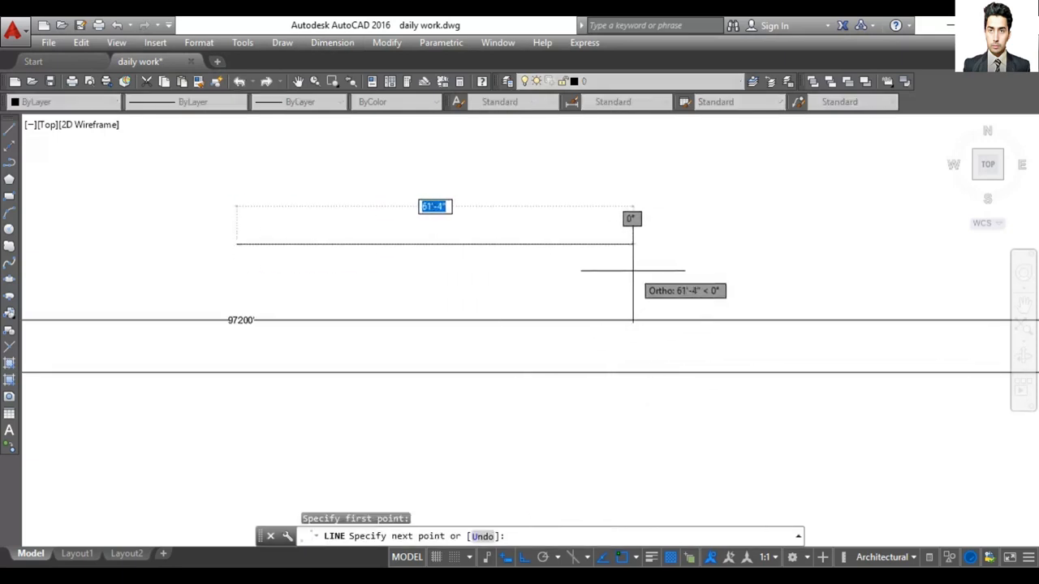
pyautogui.write('100')
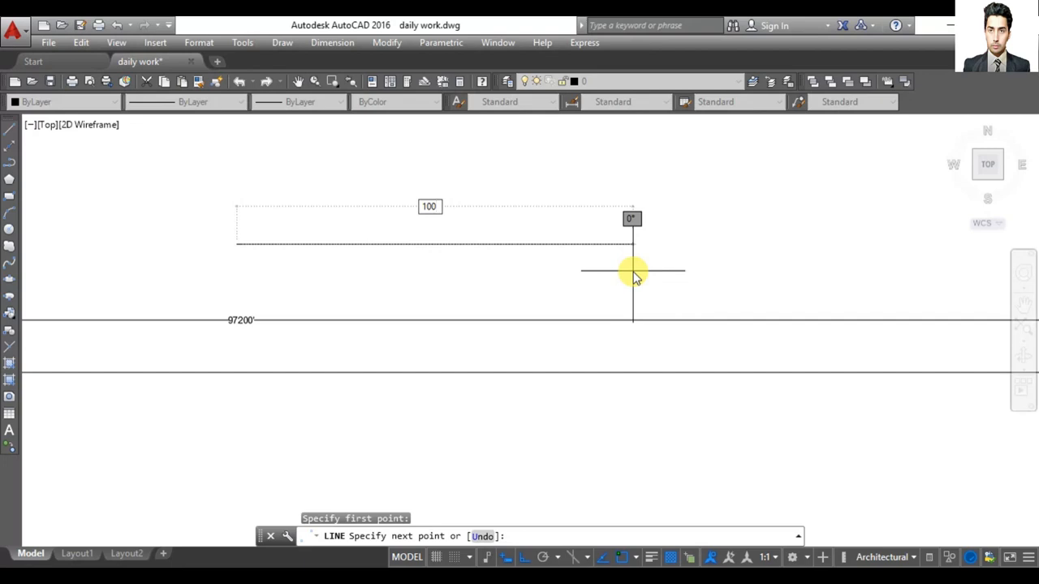
pyautogui.press('Return')
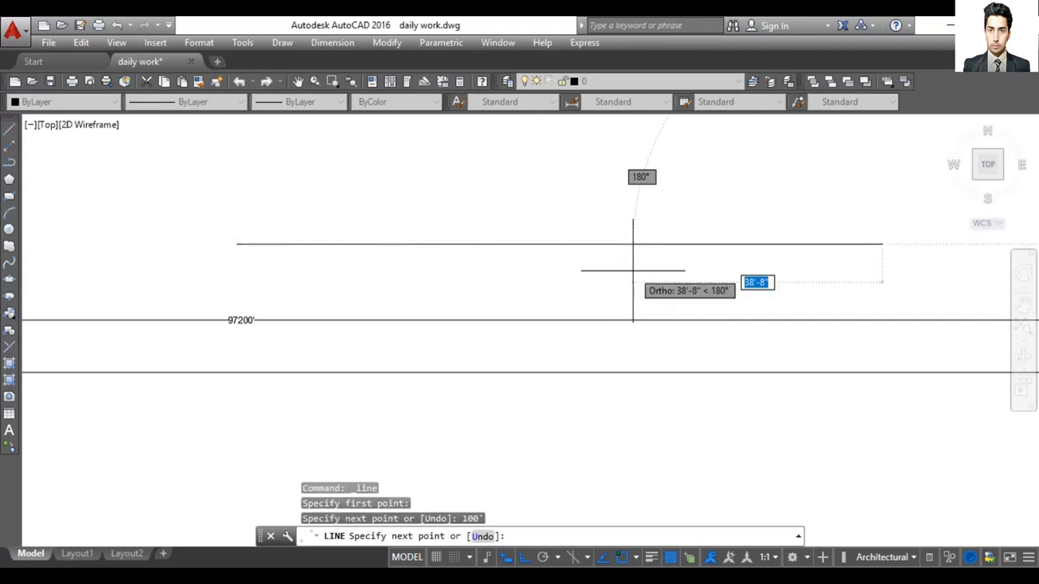
pyautogui.press('Return')
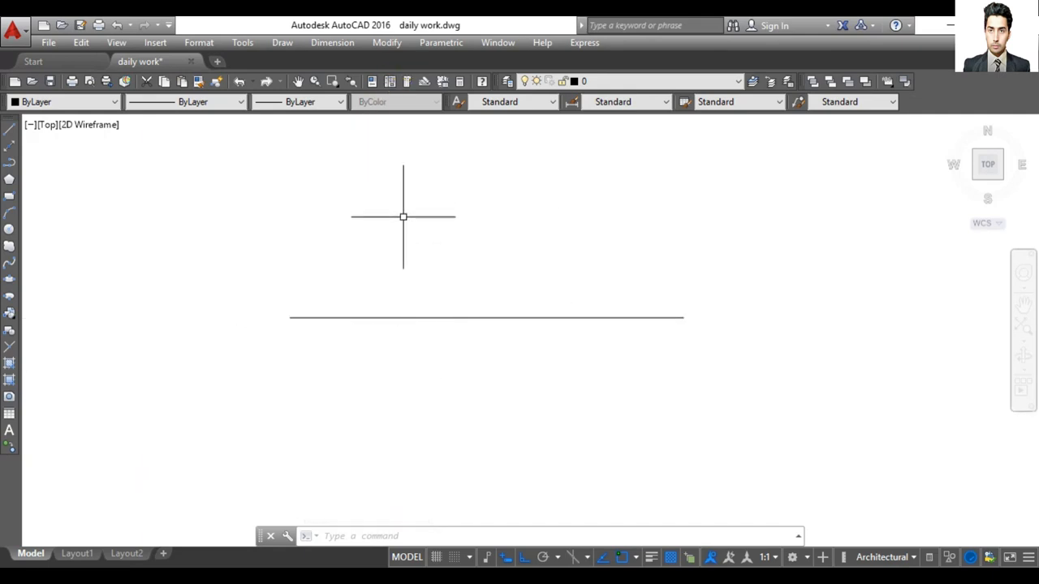
# Step: Scale the 100' line by a factor of 3, using its left endpoint as the base point
pyautogui.write('sc')
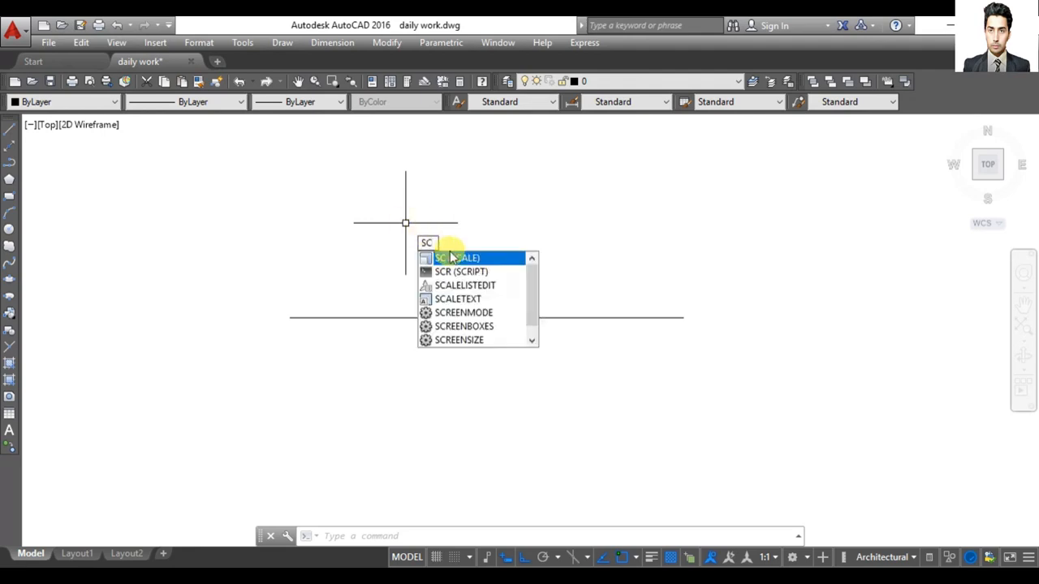
pyautogui.click(452, 258)
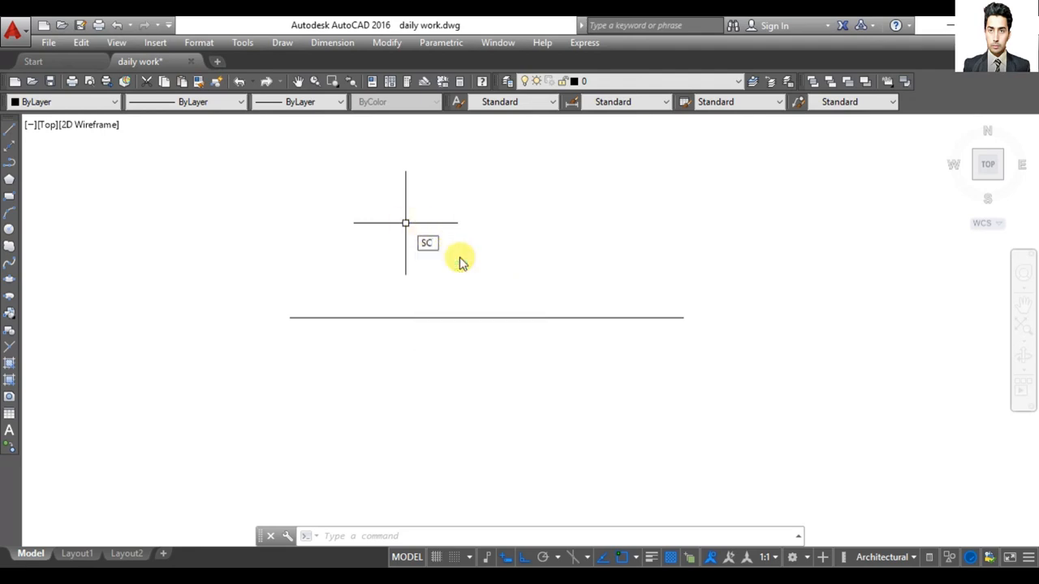
pyautogui.click(329, 316)
pyautogui.press('Return')
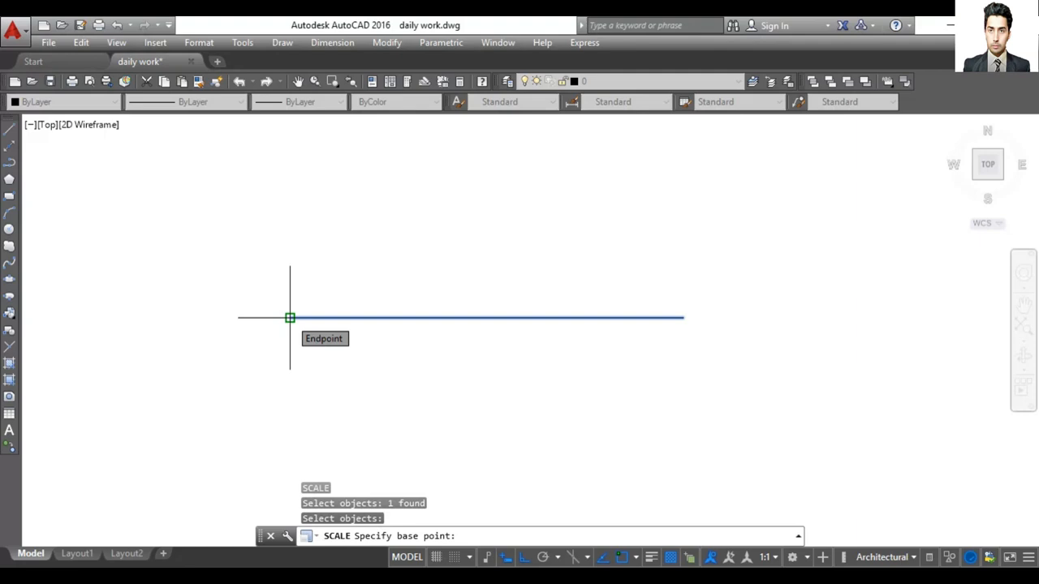
pyautogui.click(290, 317)
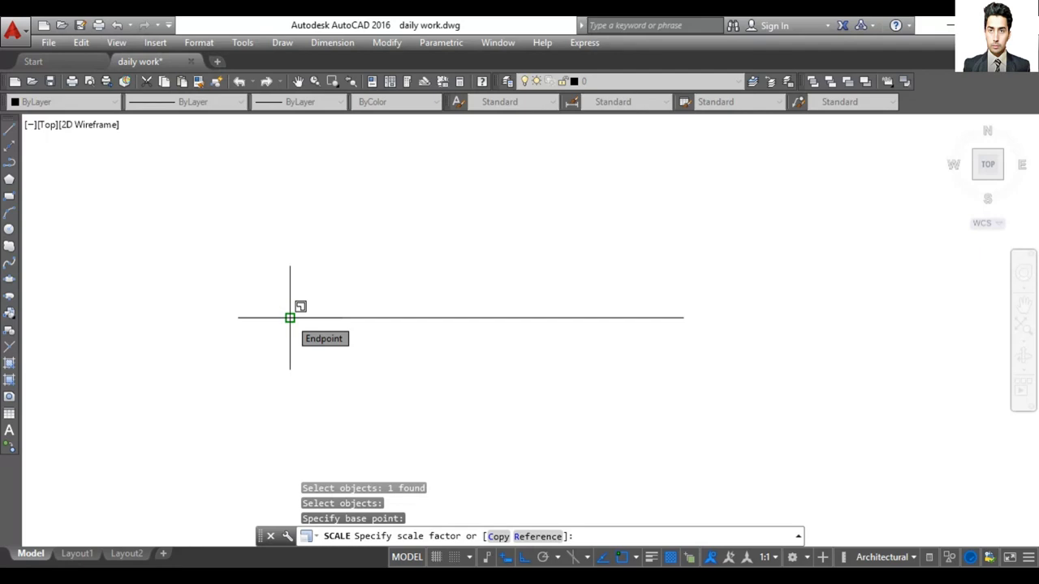
pyautogui.write('3')
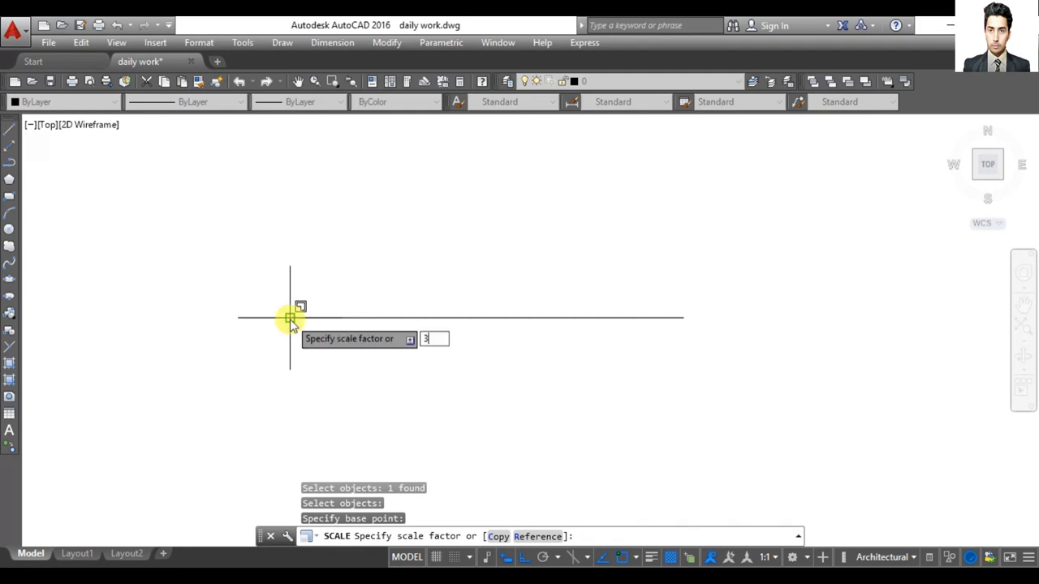
pyautogui.press('Return')
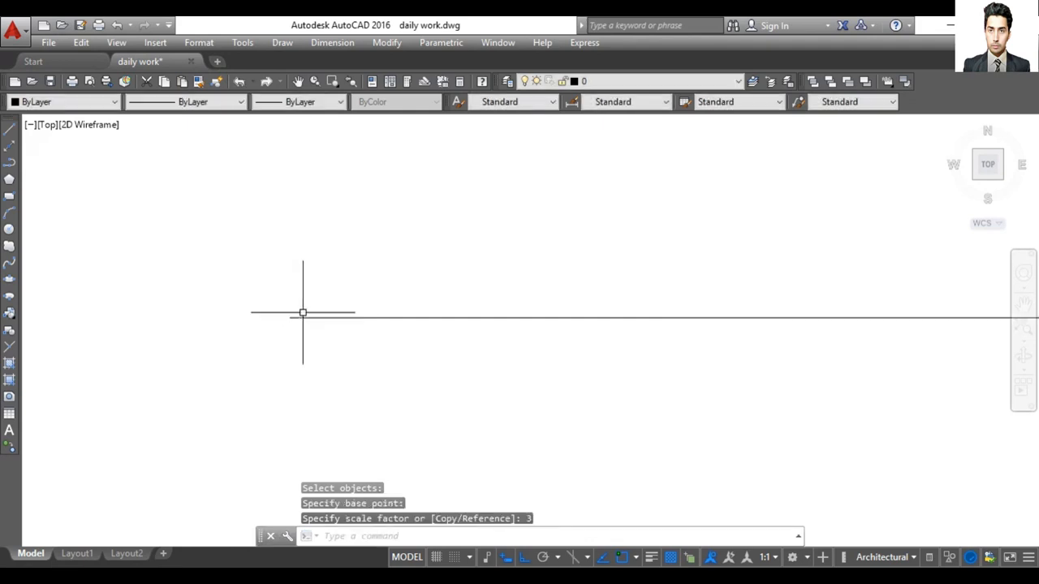
# Step: Zoom to the drawing extents to bring the entire scaled line into view
pyautogui.write('z')
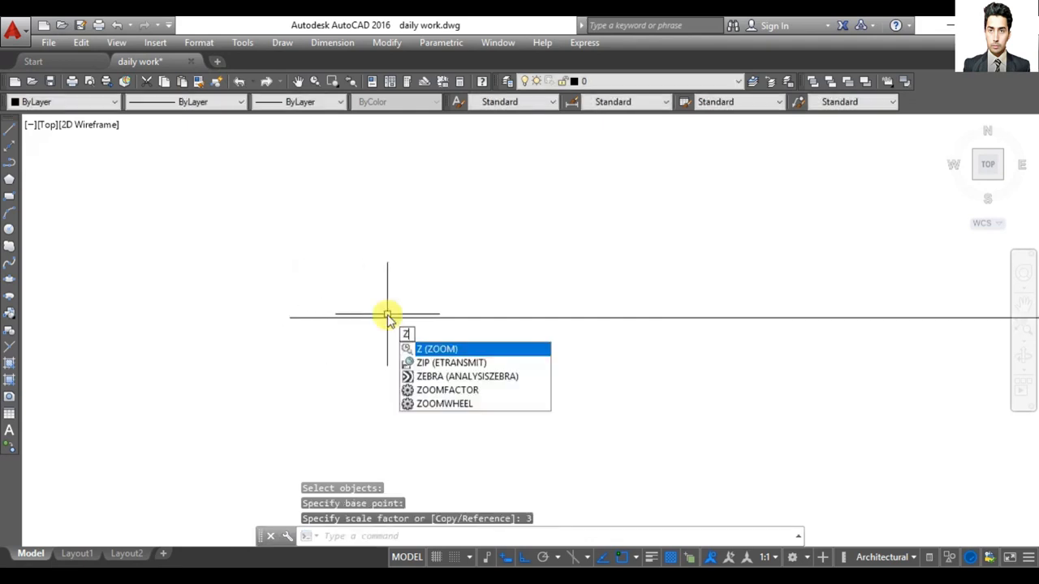
pyautogui.press('Return')
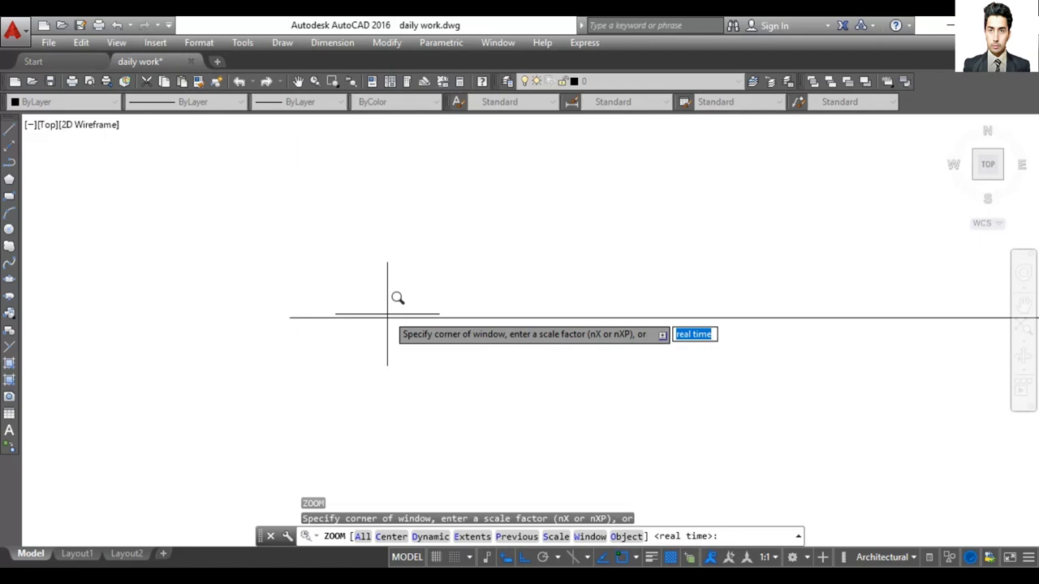
pyautogui.write('e')
pyautogui.press('Return')
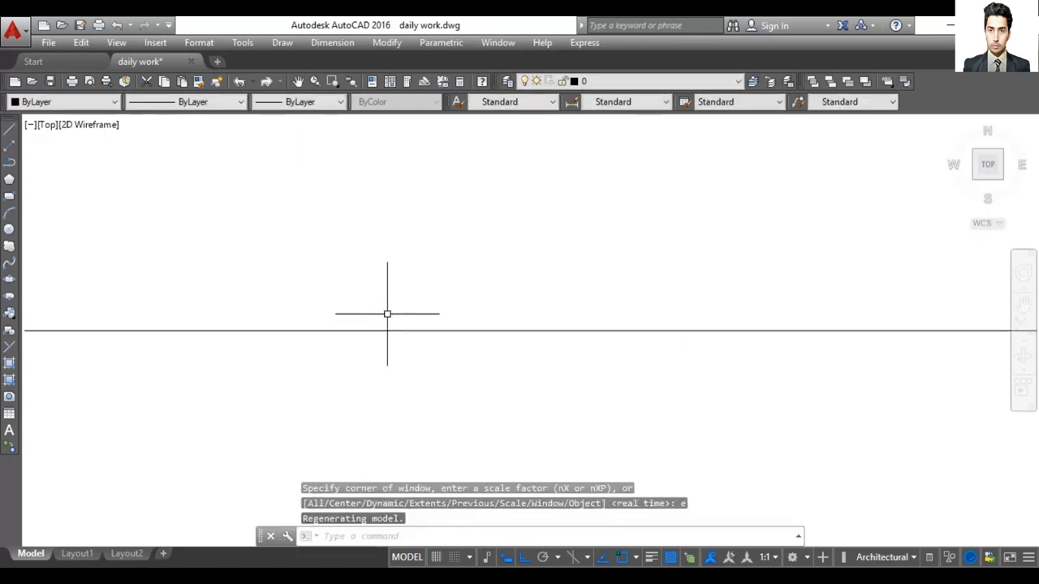
pyautogui.scroll(-1, 387, 313)
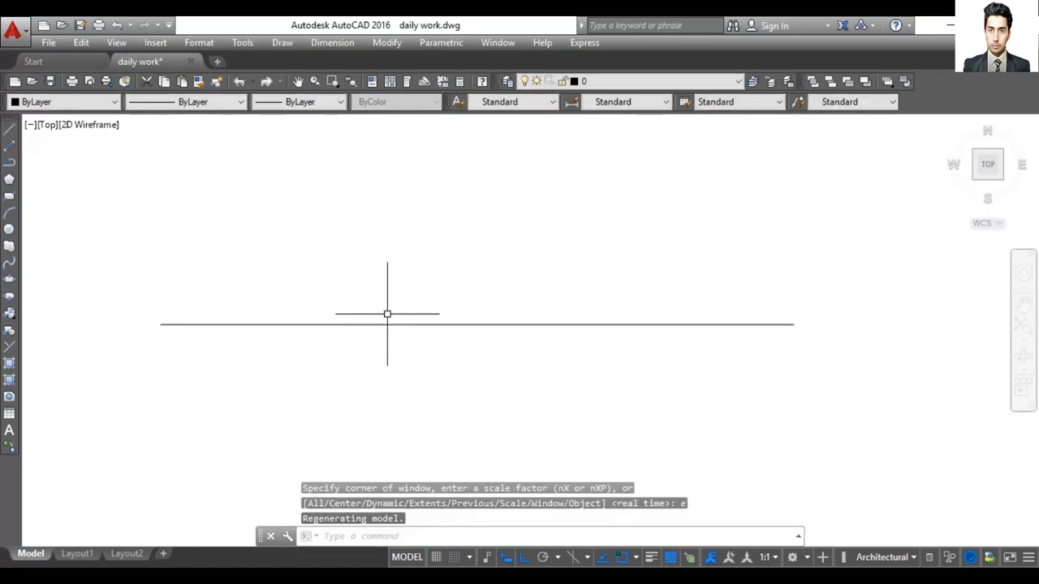
# Step: Add a linear dimension between the two endpoints of the scaled line, placing the dimension line above it
pyautogui.write('DLI')
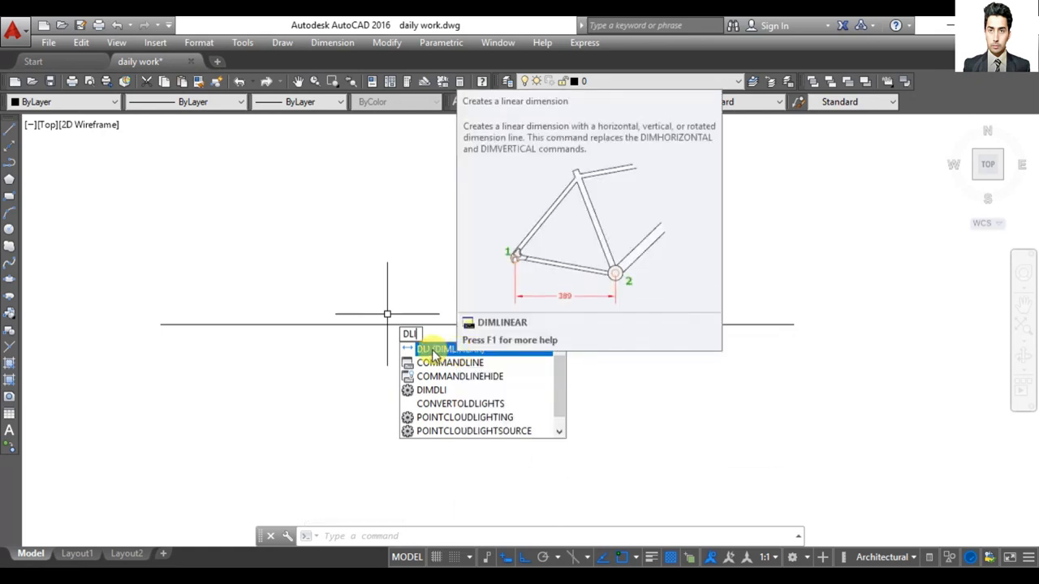
pyautogui.click(434, 351)
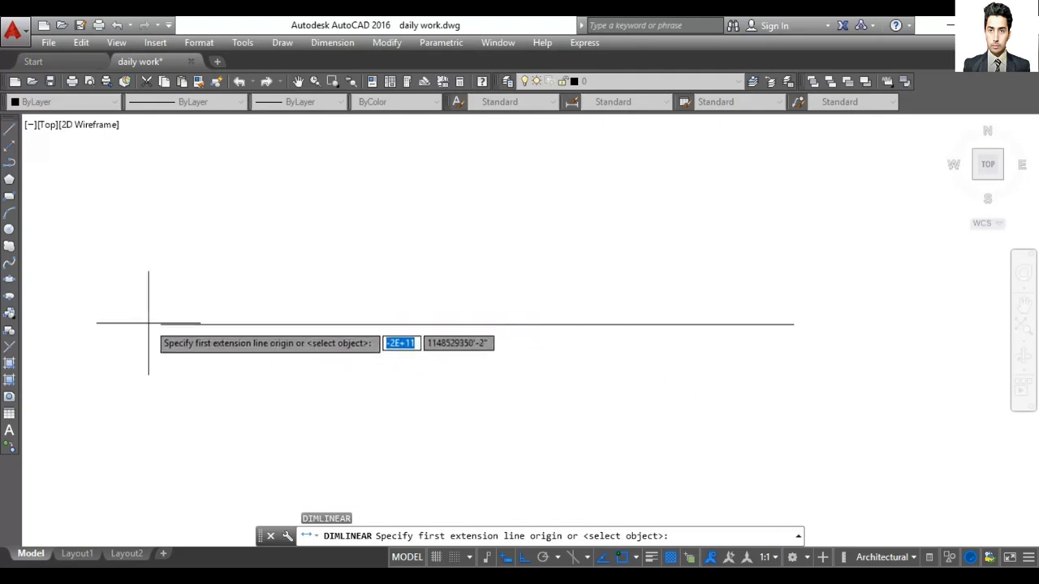
pyautogui.click(160, 323)
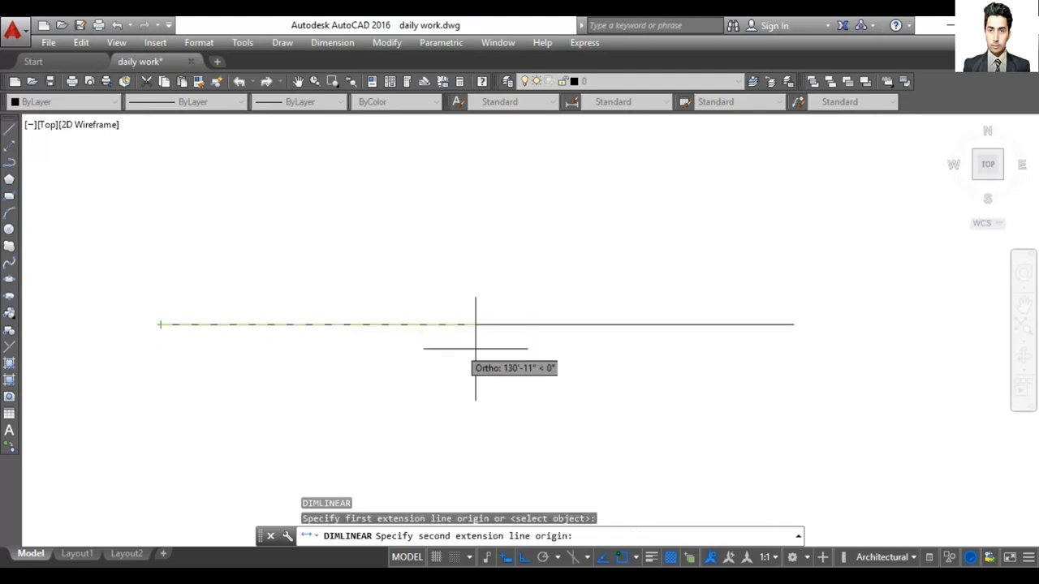
pyautogui.click(793, 325)
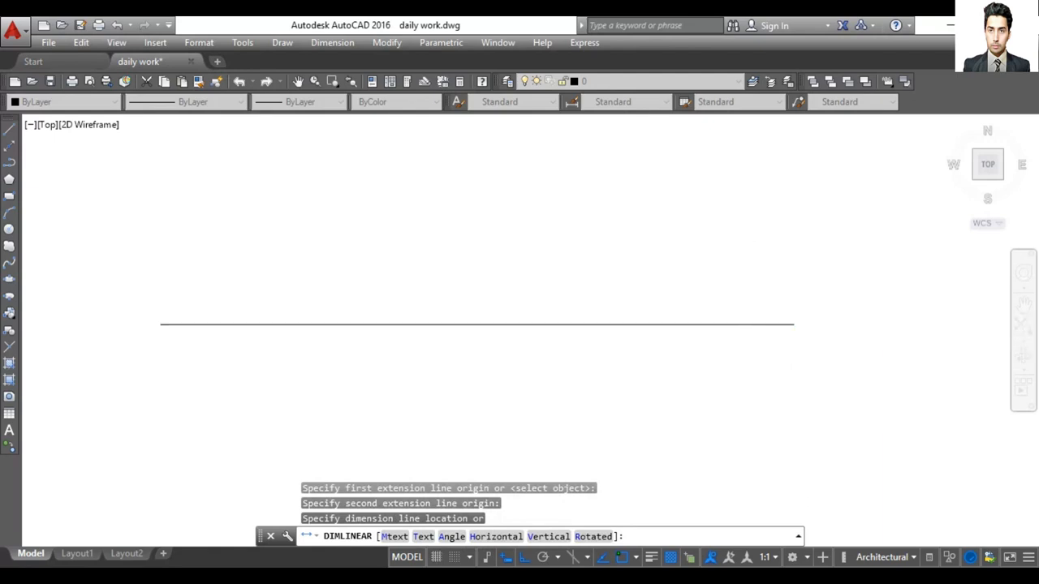
pyautogui.click(575, 251)
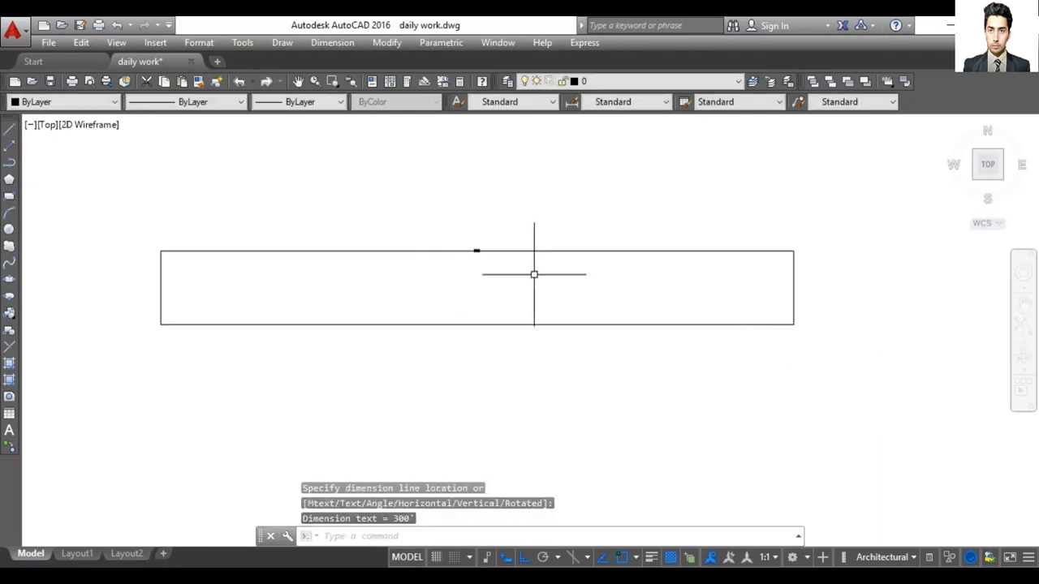
pyautogui.scroll(5, 478, 236)
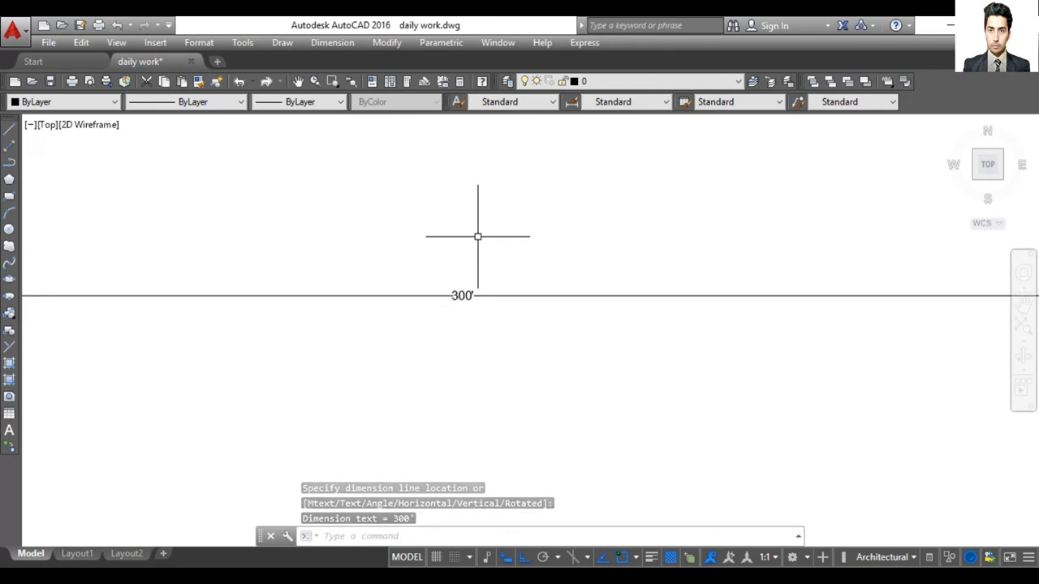
pyautogui.scroll(3, 472, 273)
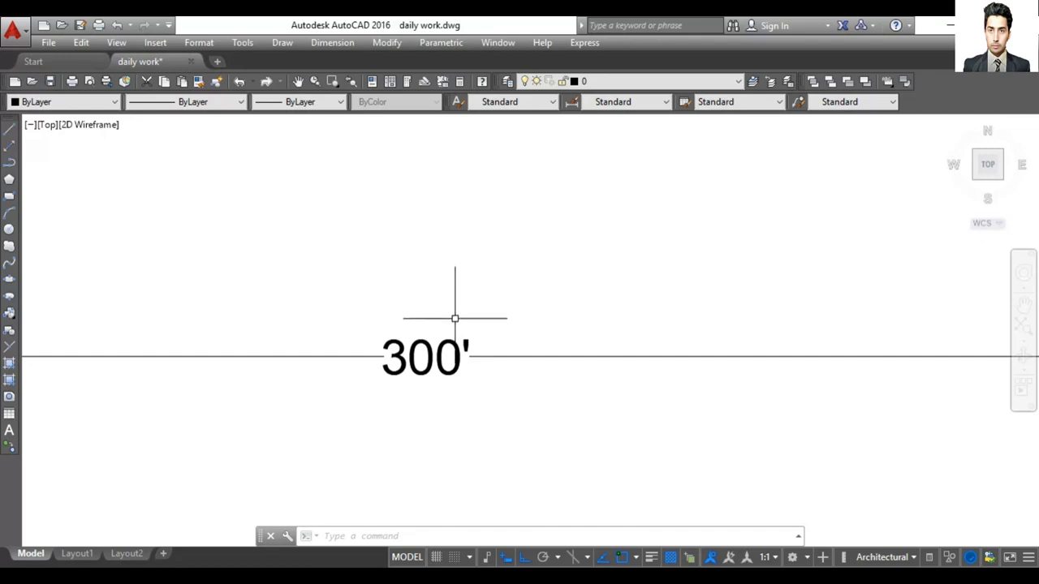
# Step: Draw a new horizontal line 100' long above the dimensioned line
pyautogui.scroll(-8, 454, 318)
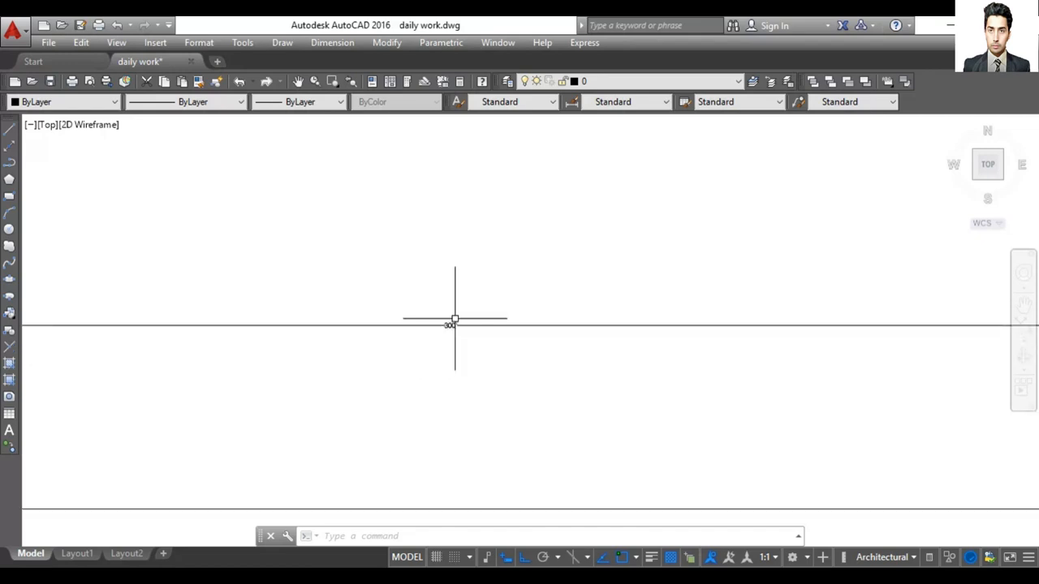
pyautogui.scroll(-6, 454, 318)
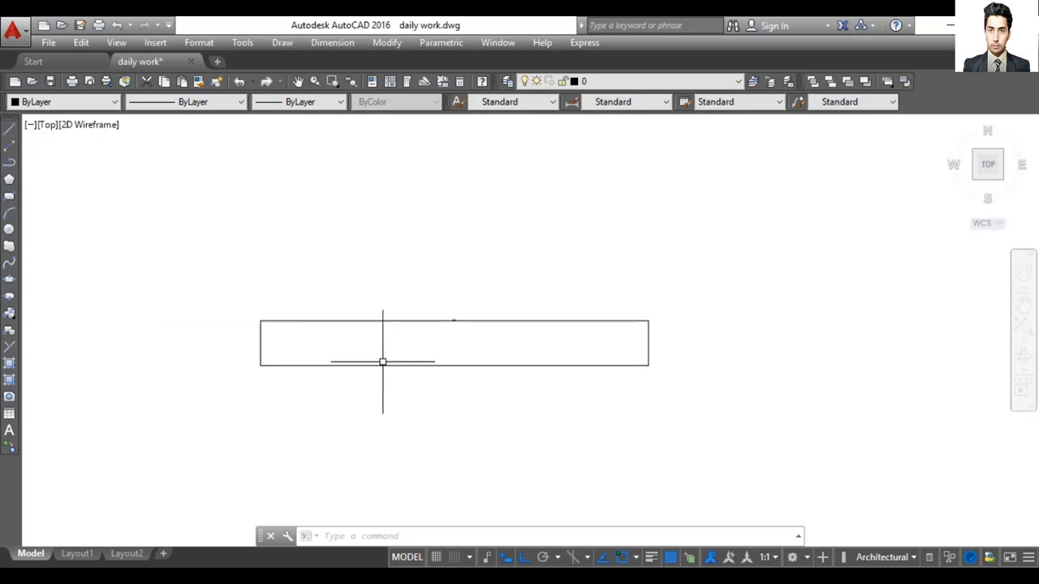
pyautogui.scroll(6, 382, 362)
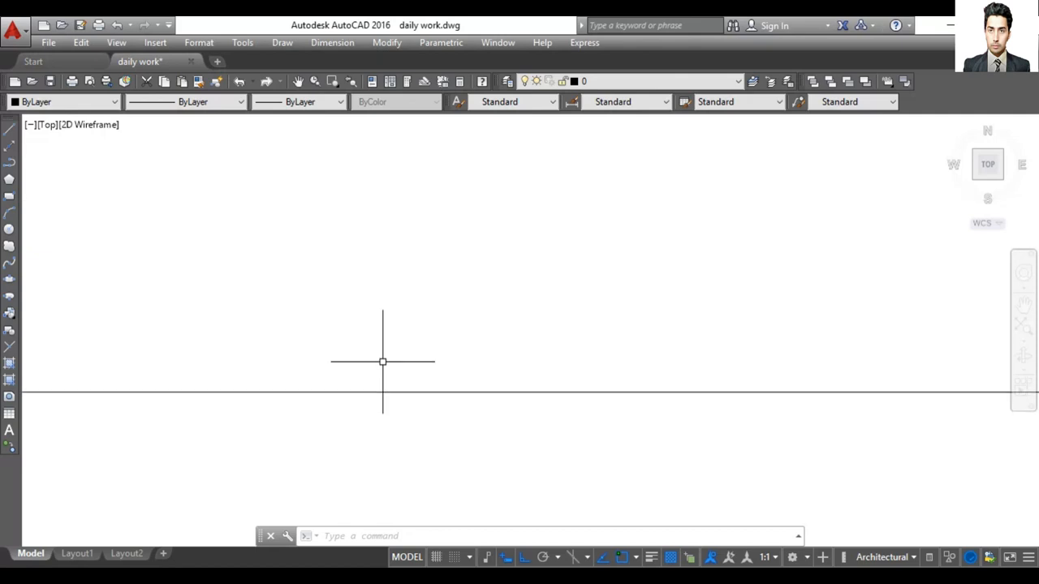
pyautogui.scroll(-3, 382, 362)
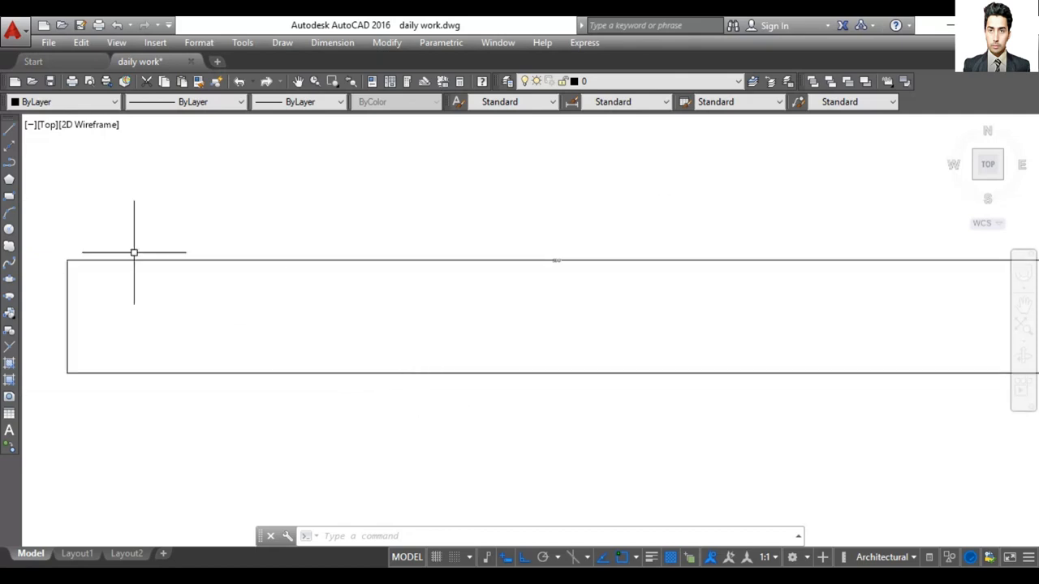
pyautogui.click(8, 132)
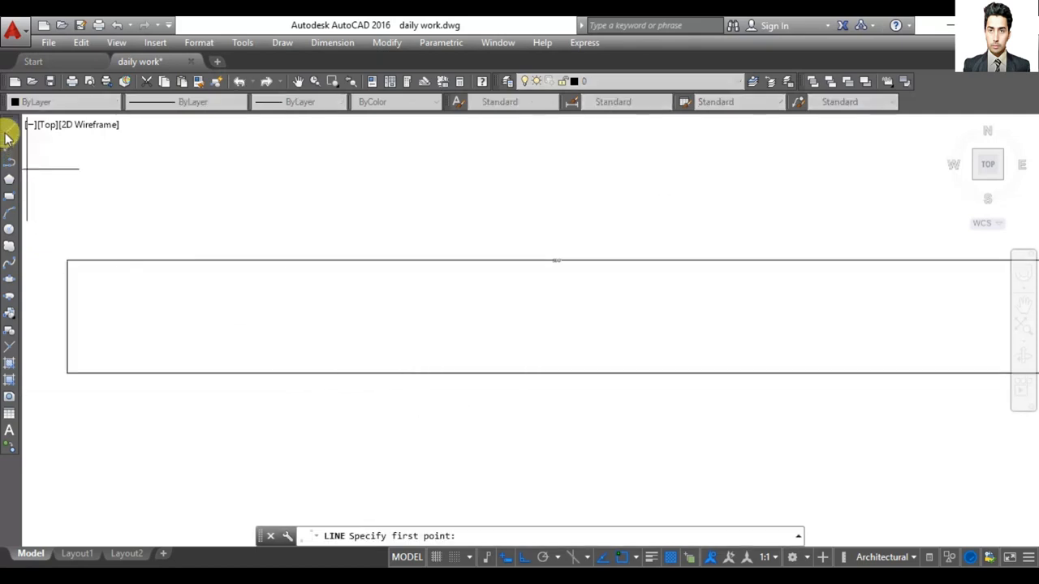
pyautogui.click(351, 170)
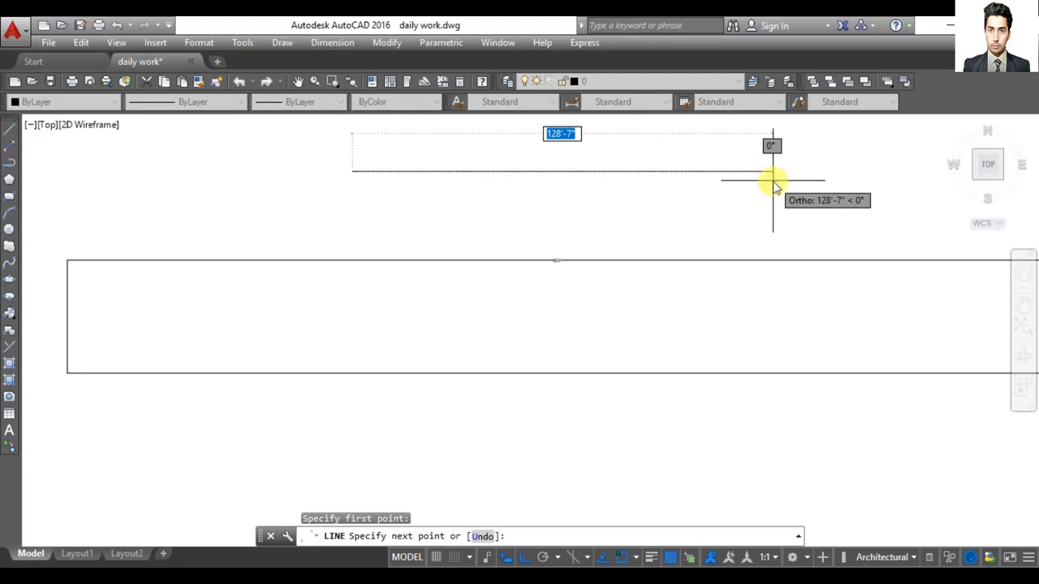
pyautogui.write('100')
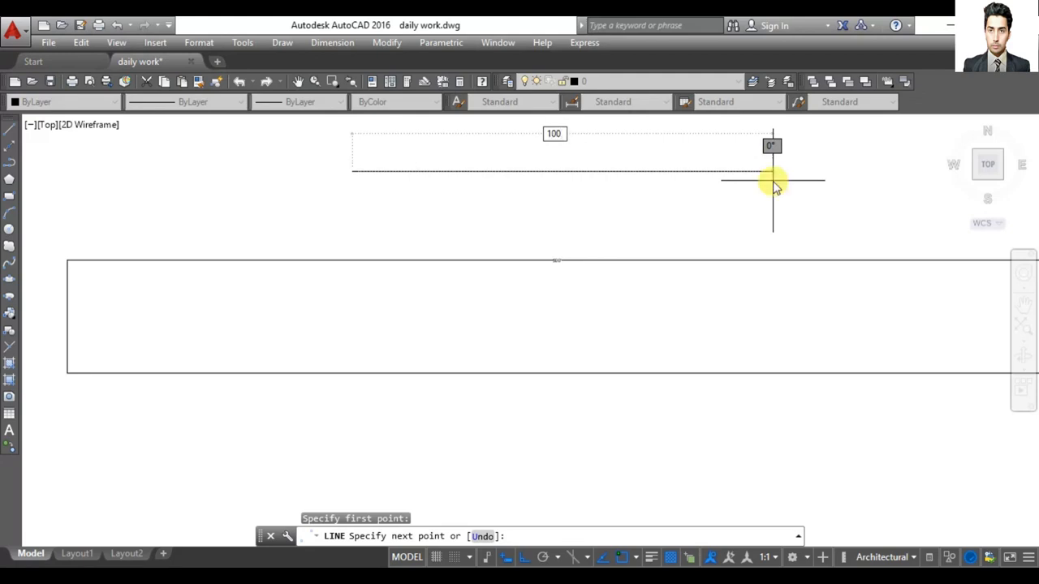
pyautogui.press('Return')
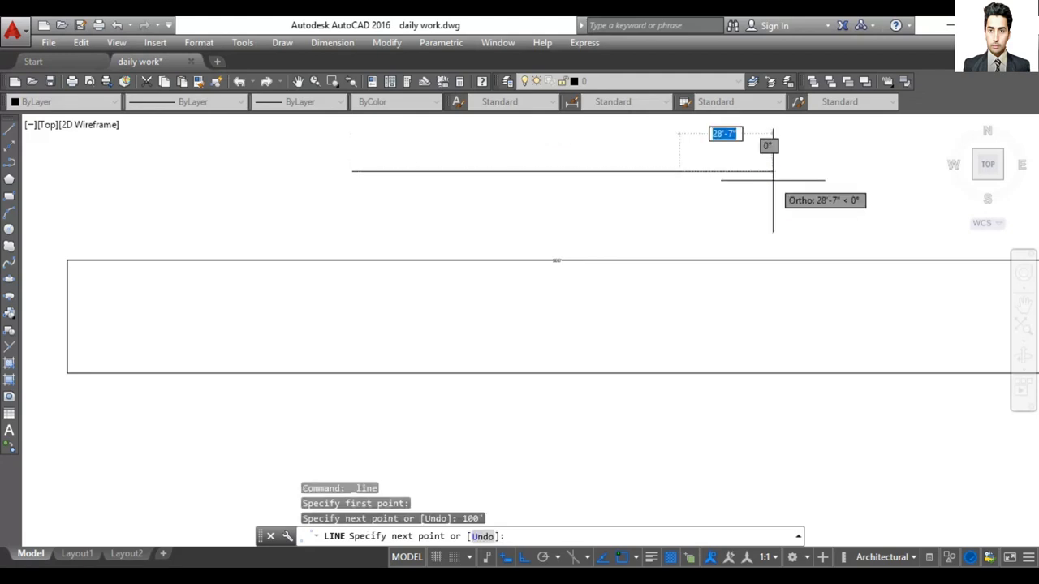
pyautogui.press('Return')
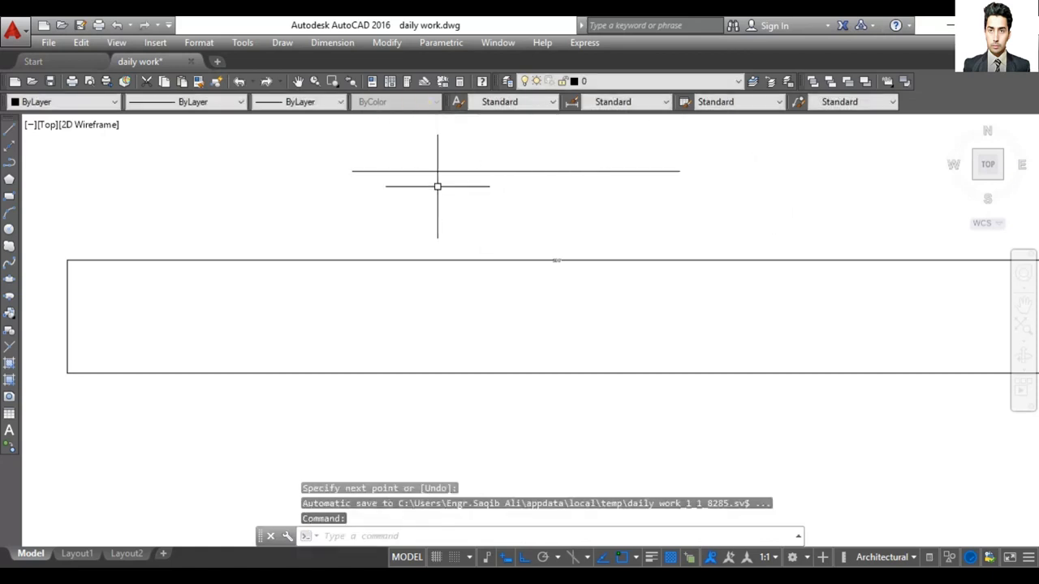
# Step: Scale the new 100' line by a factor of 0.5, using its left endpoint as the base point
pyautogui.write('sc')
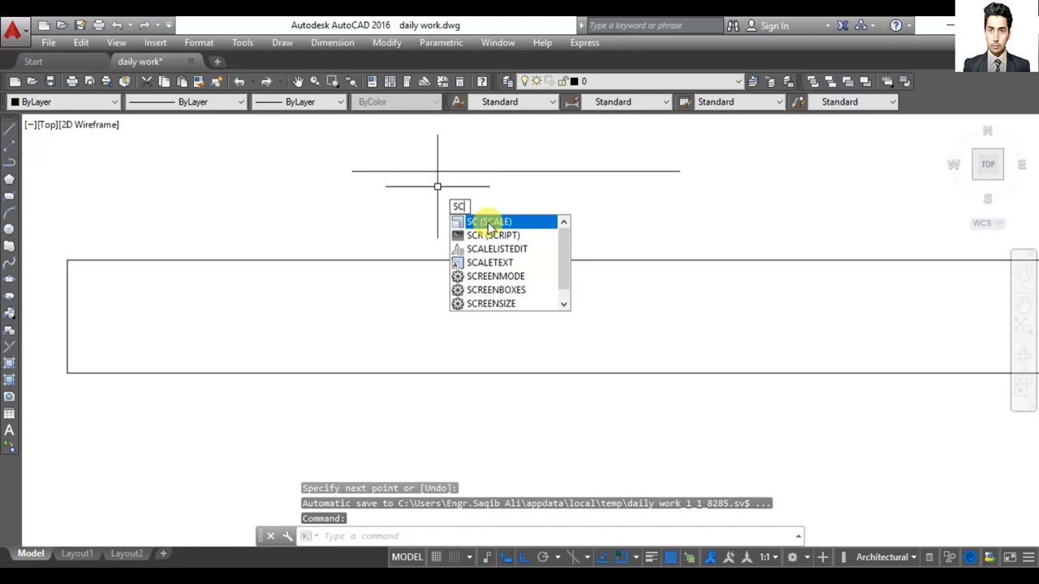
pyautogui.click(489, 222)
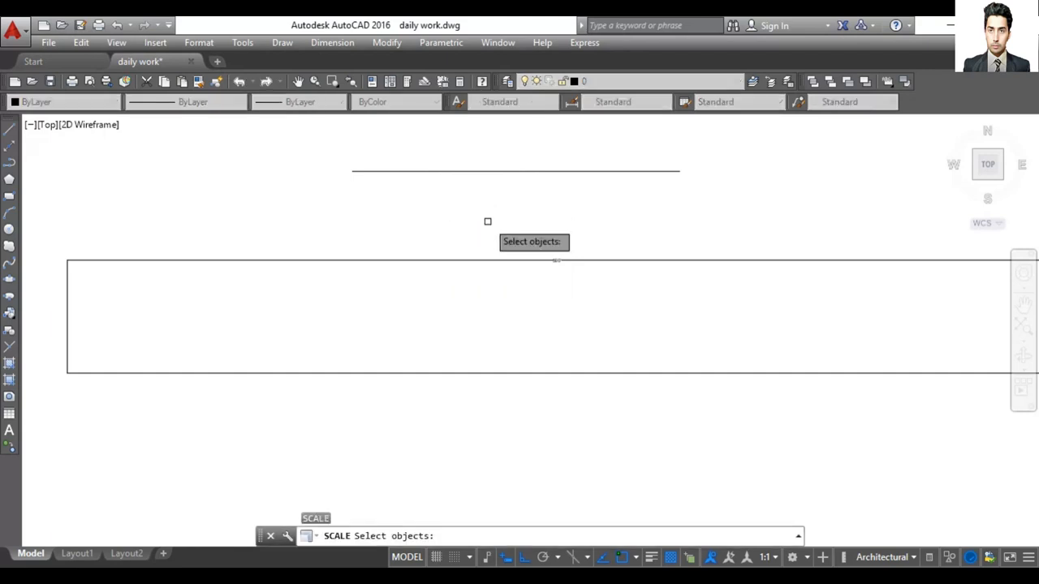
pyautogui.click(362, 172)
pyautogui.press('Return')
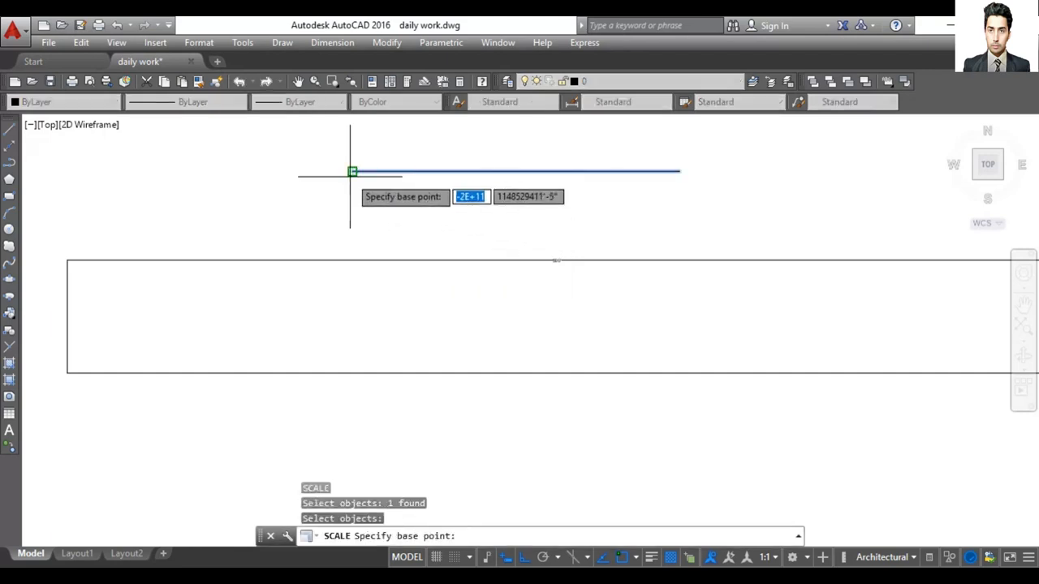
pyautogui.click(351, 171)
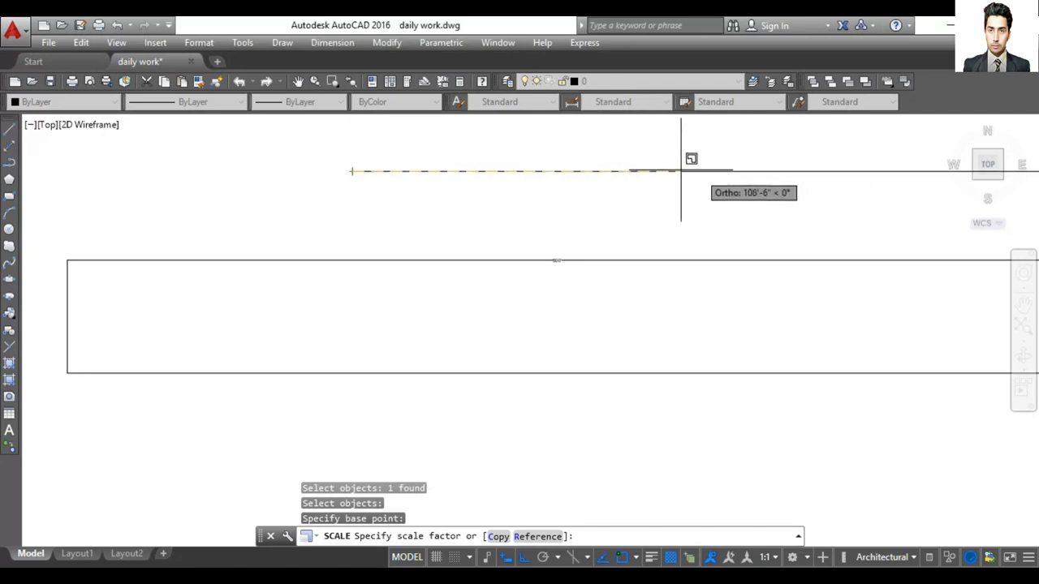
pyautogui.write('.5')
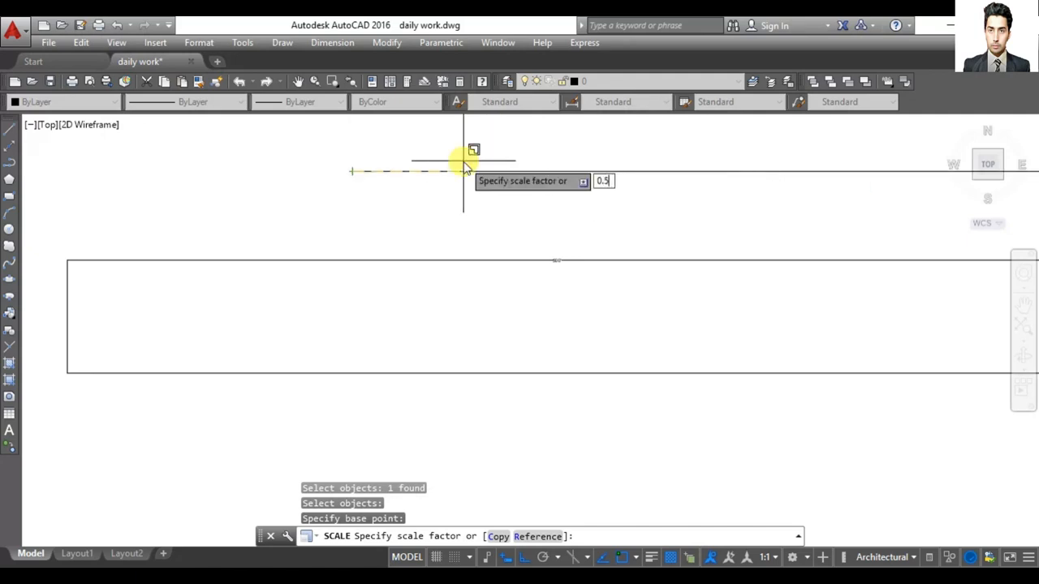
pyautogui.press('Return')
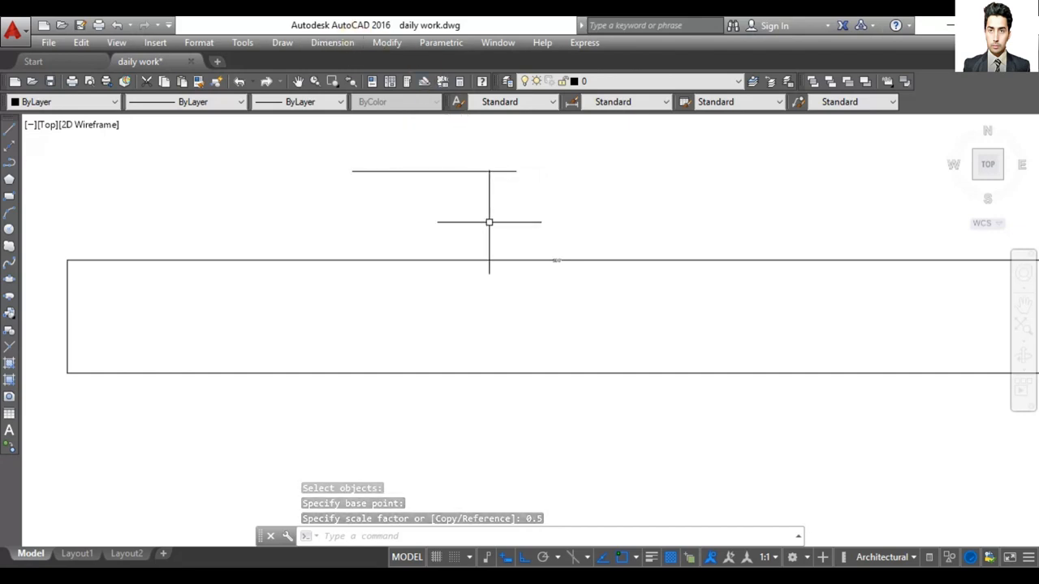
pyautogui.write('dli')
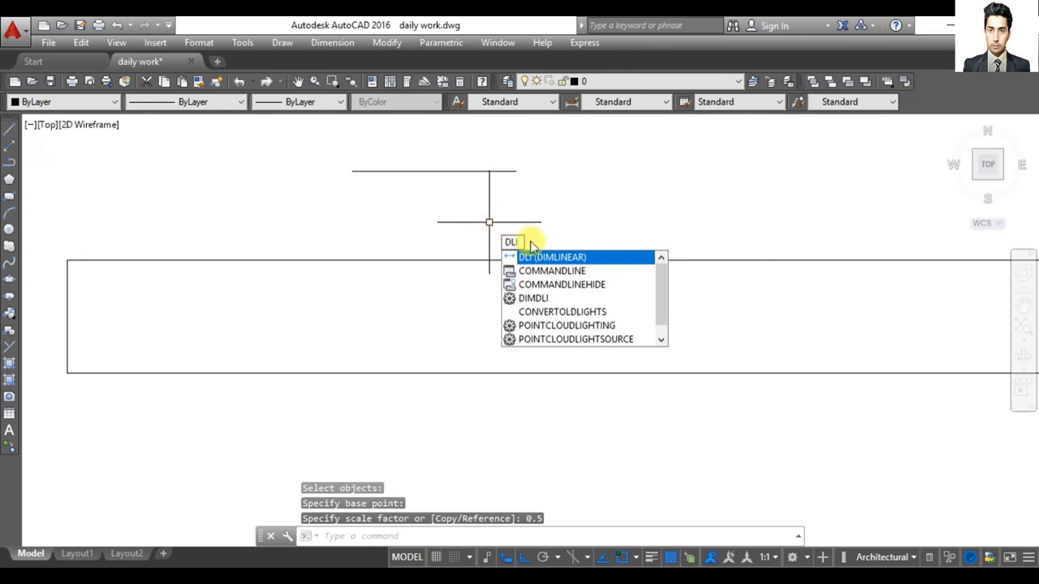
pyautogui.click(560, 258)
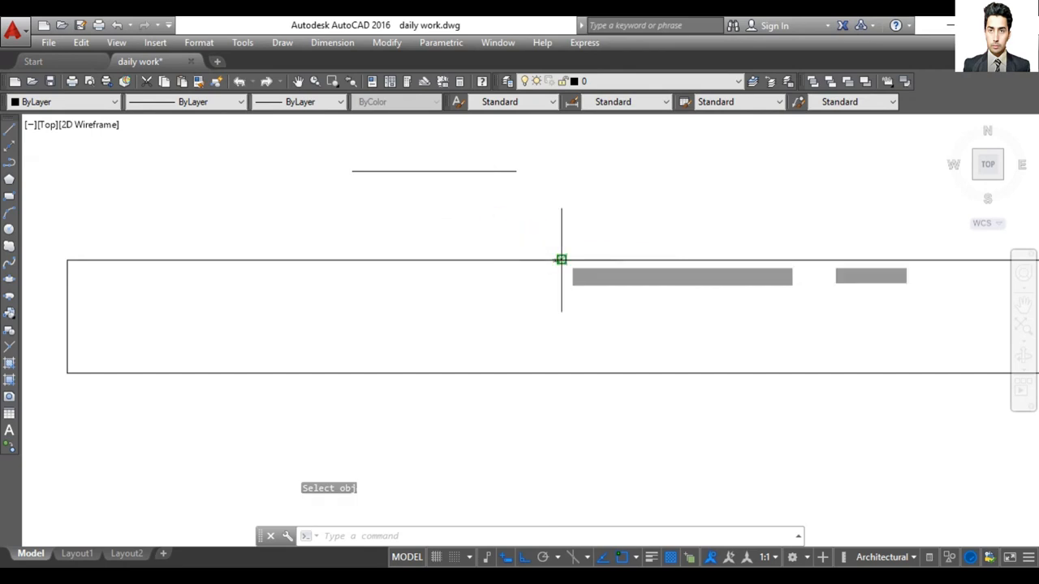
pyautogui.click(445, 171)
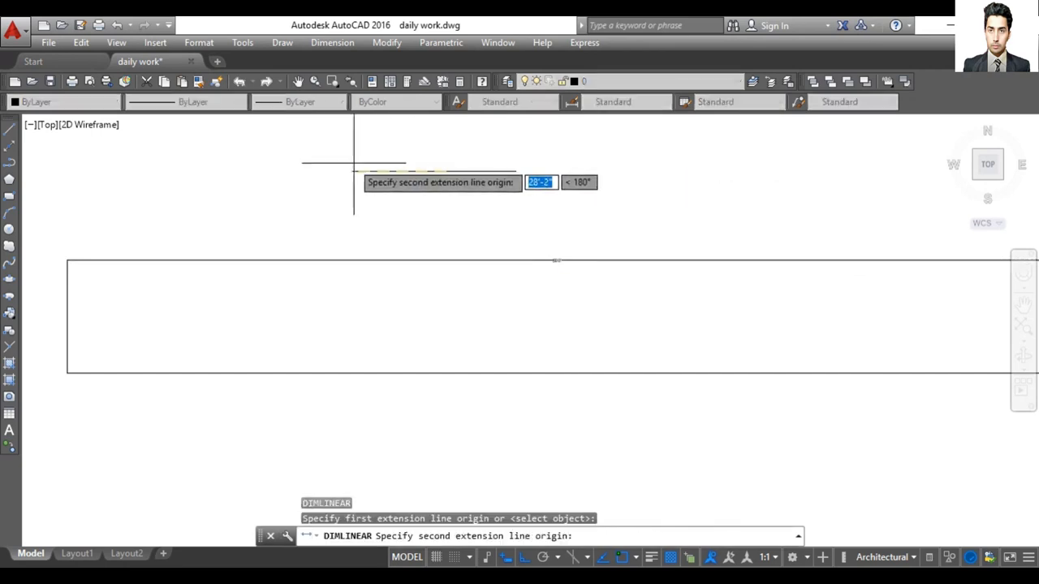
pyautogui.press('Escape')
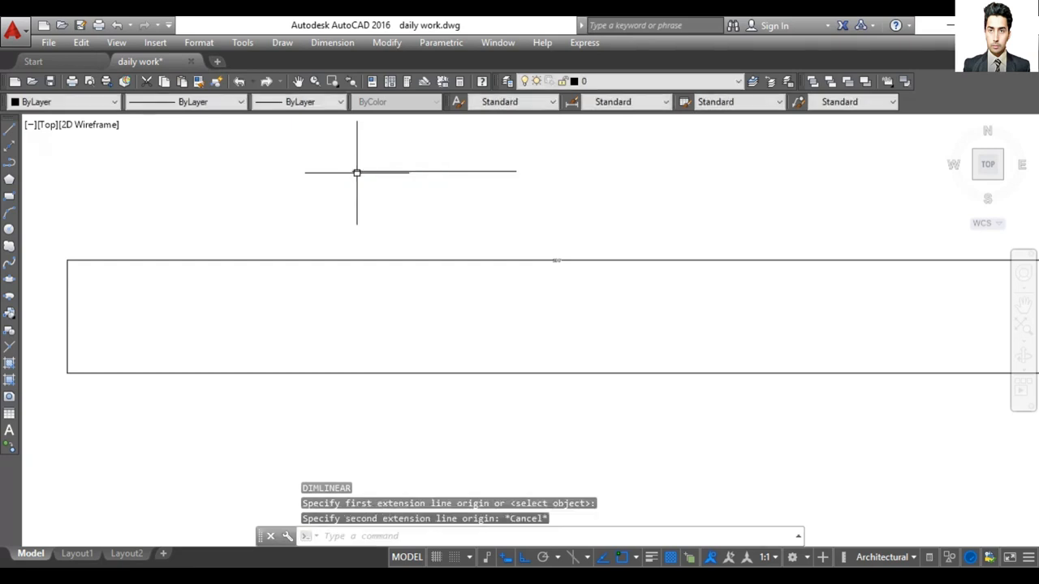
# Step: Add a linear dimension from the left to the right endpoint of the reduced line, placed just above it
pyautogui.press('Return')
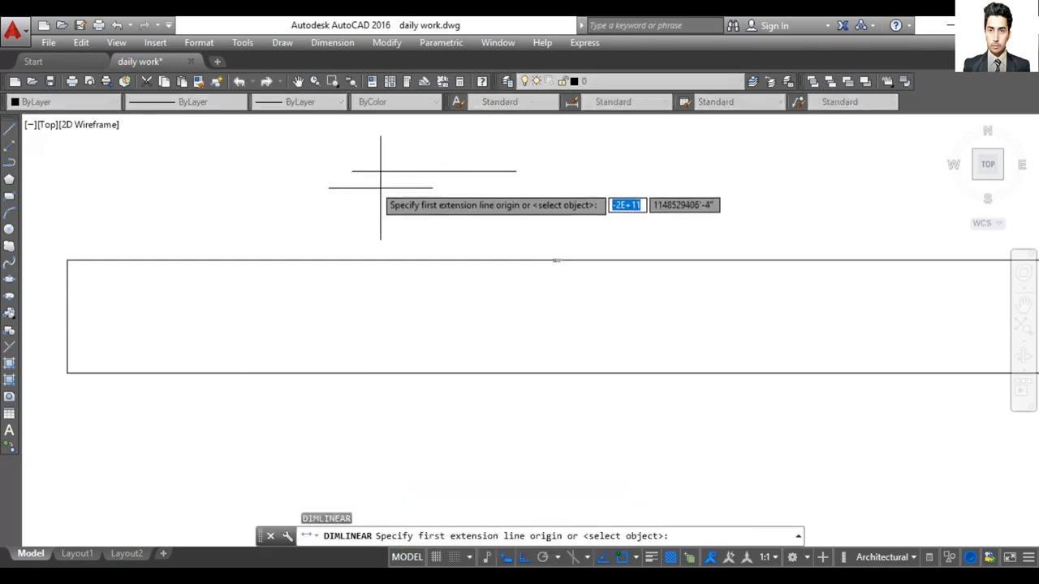
pyautogui.click(352, 171)
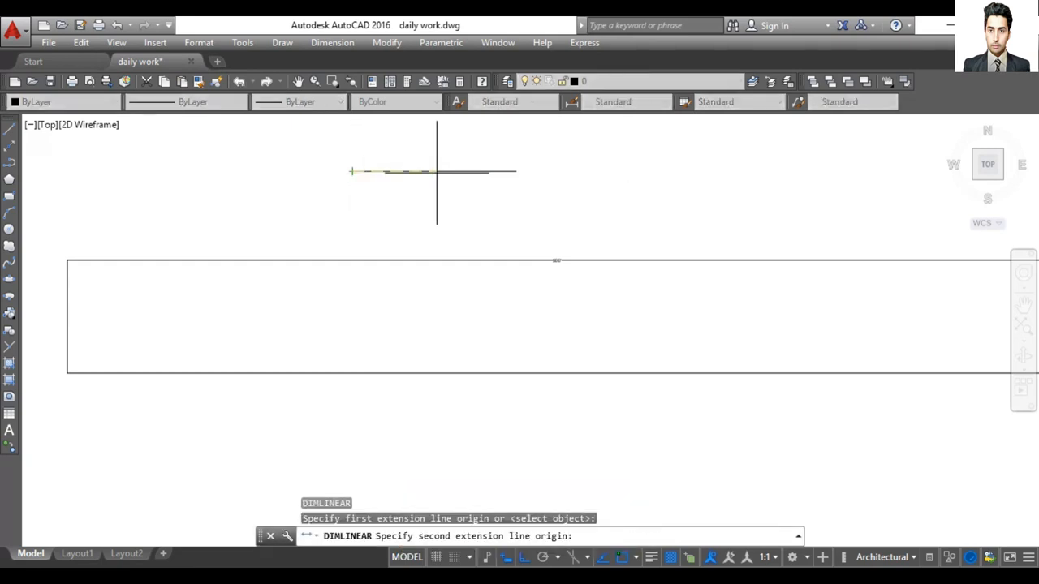
pyautogui.click(515, 171)
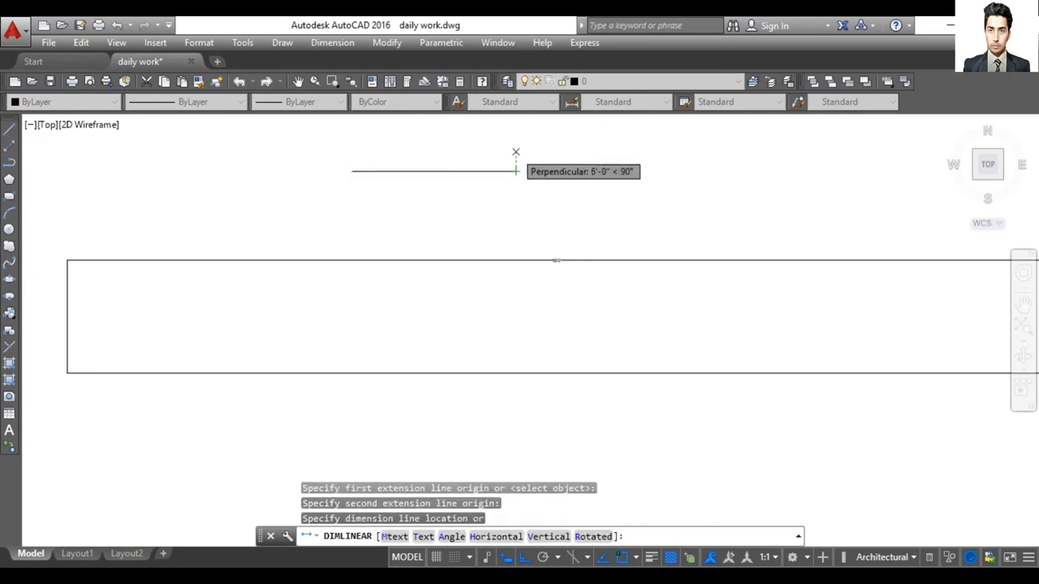
pyautogui.click(507, 152)
# Step: Examine the dimension text of the reduced line up close and fit both dimensioned lines in view for comparison
pyautogui.scroll(4, 462, 154)
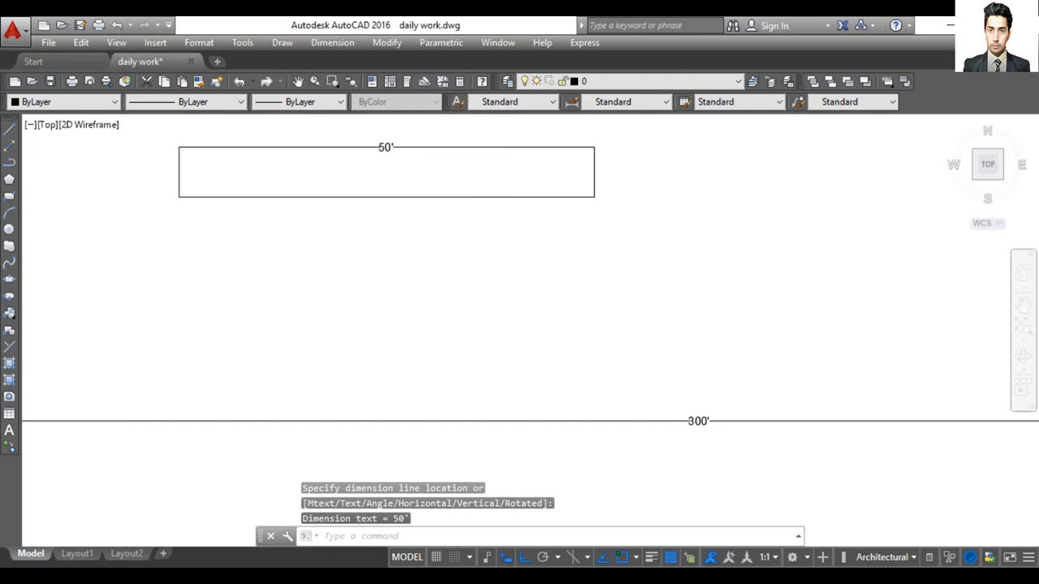
pyautogui.scroll(2, 461, 155)
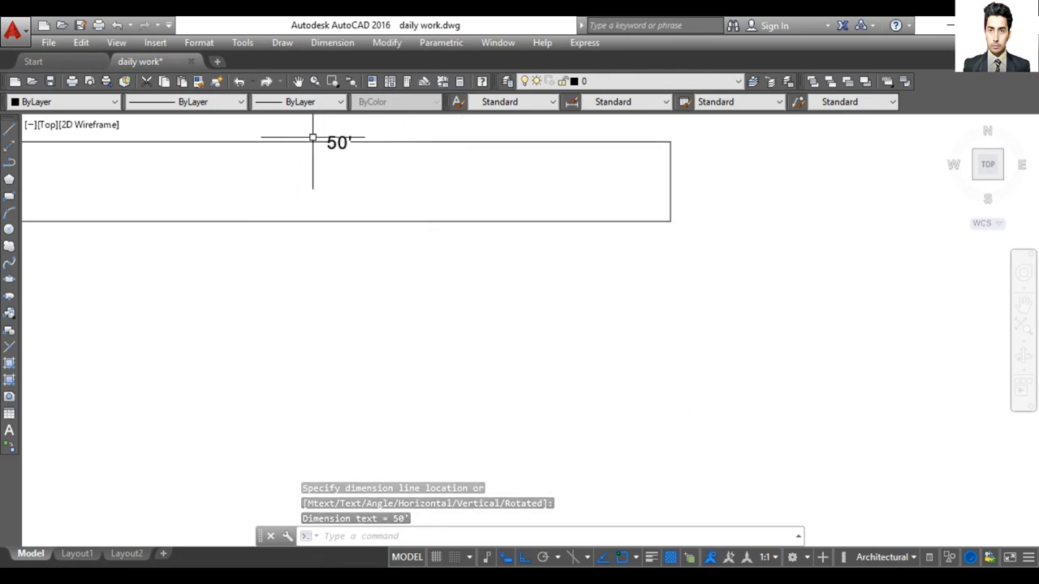
pyautogui.scroll(3, 330, 170)
pyautogui.scroll(-3, 330, 170)
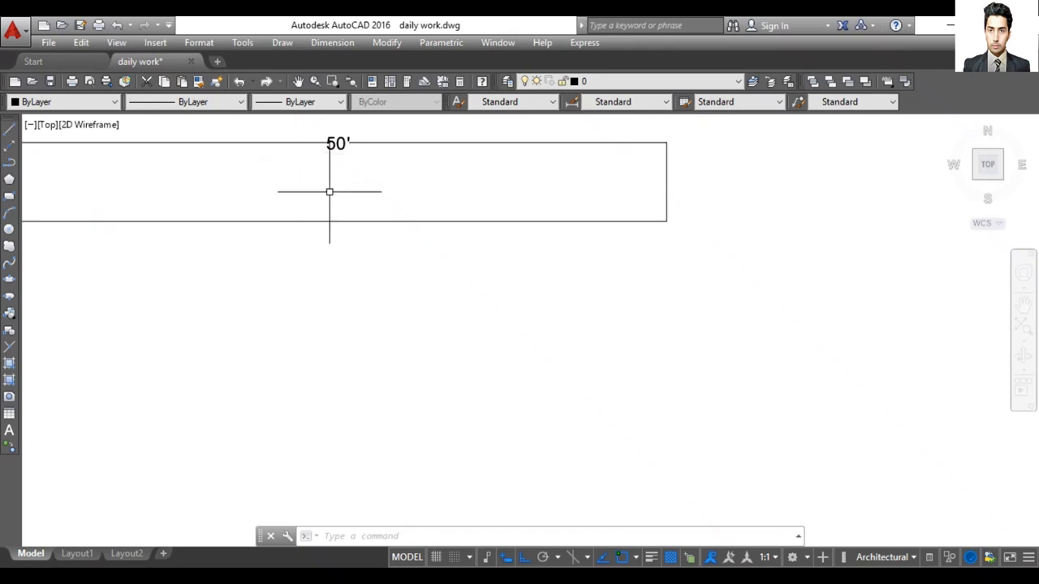
pyautogui.scroll(-4, 329, 191)
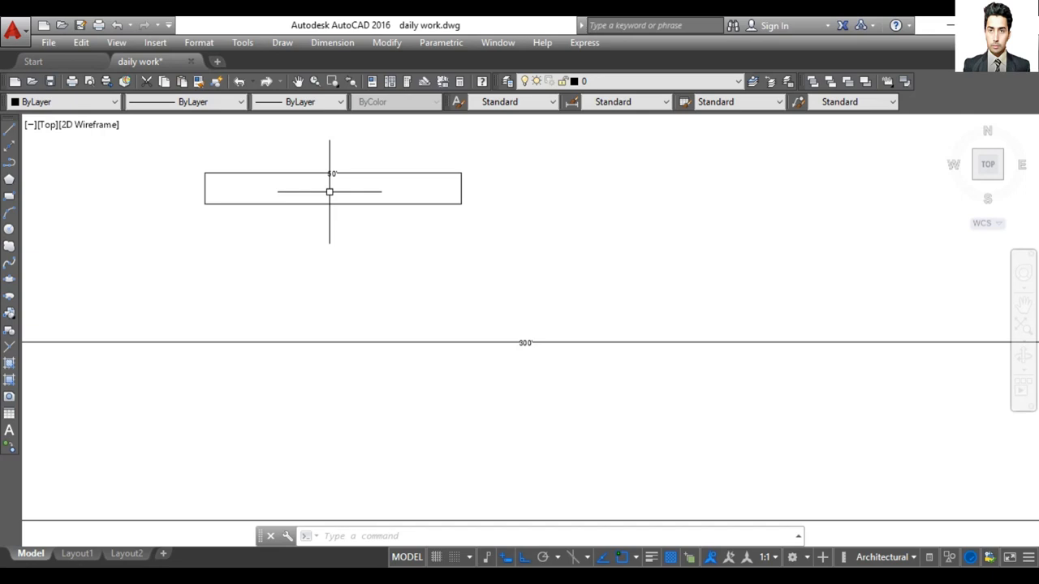
pyautogui.scroll(4, 329, 192)
pyautogui.scroll(-3, 330, 192)
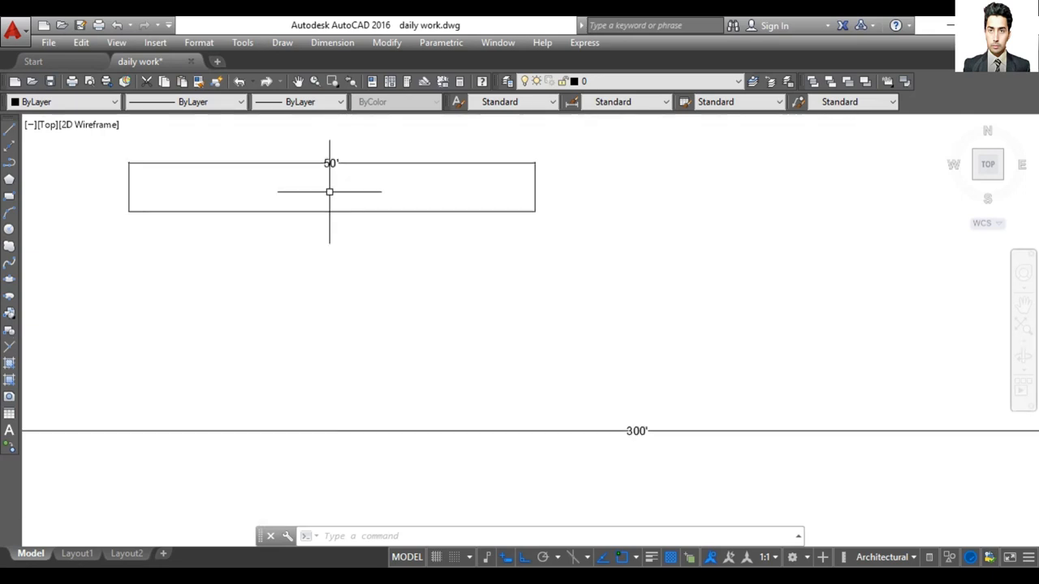
pyautogui.middleClick(389, 295)
pyautogui.middleClick(390, 295)
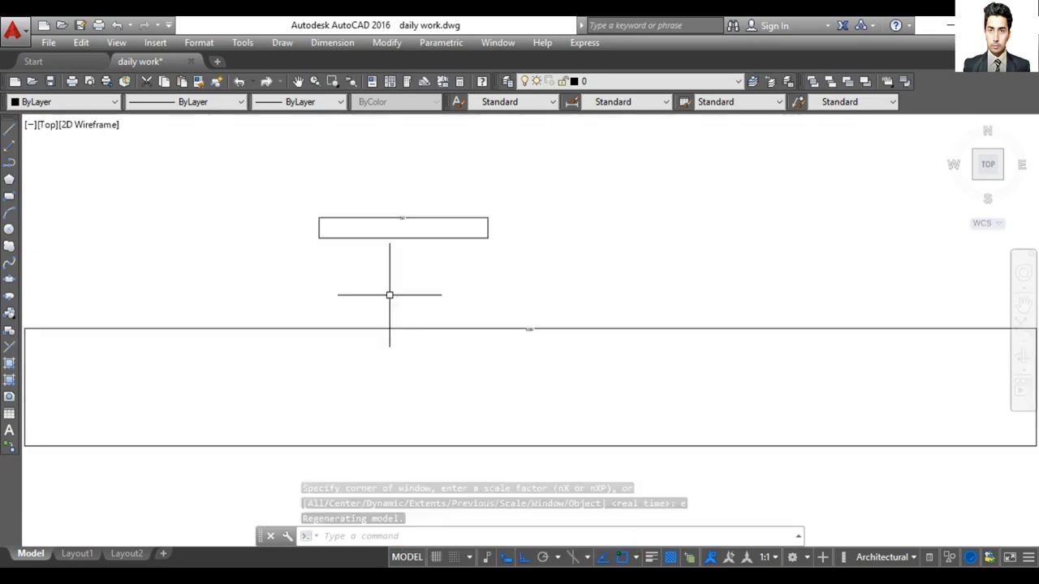
# Step: Draw a rectangle about 26'-11" wide between the 50' line and the 300' dimension
pyautogui.click(396, 233)
pyautogui.click(404, 259)
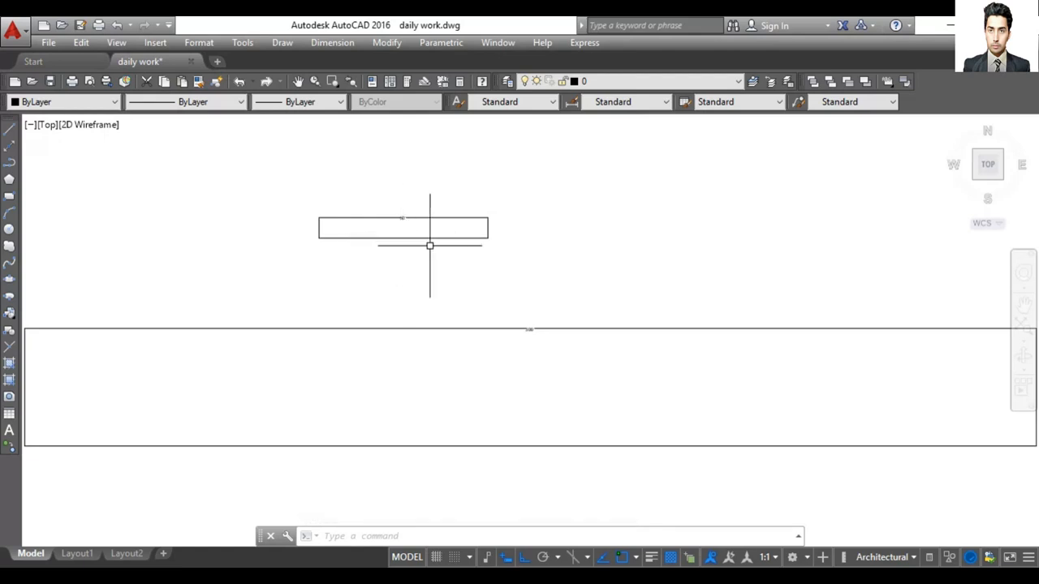
pyautogui.scroll(2, 430, 245)
pyautogui.scroll(1, 430, 245)
pyautogui.scroll(-1, 430, 245)
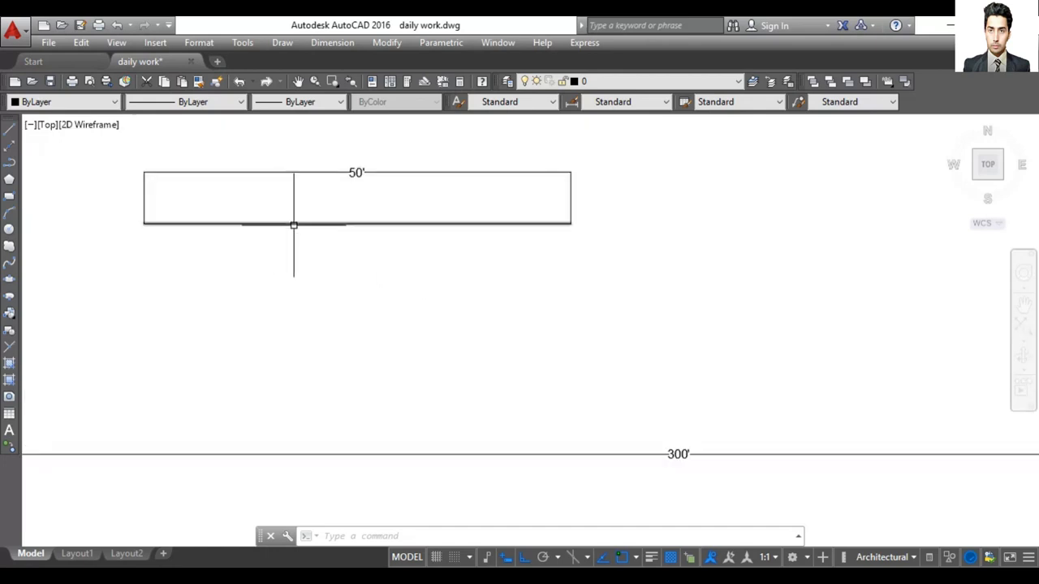
pyautogui.moveTo(293, 225)
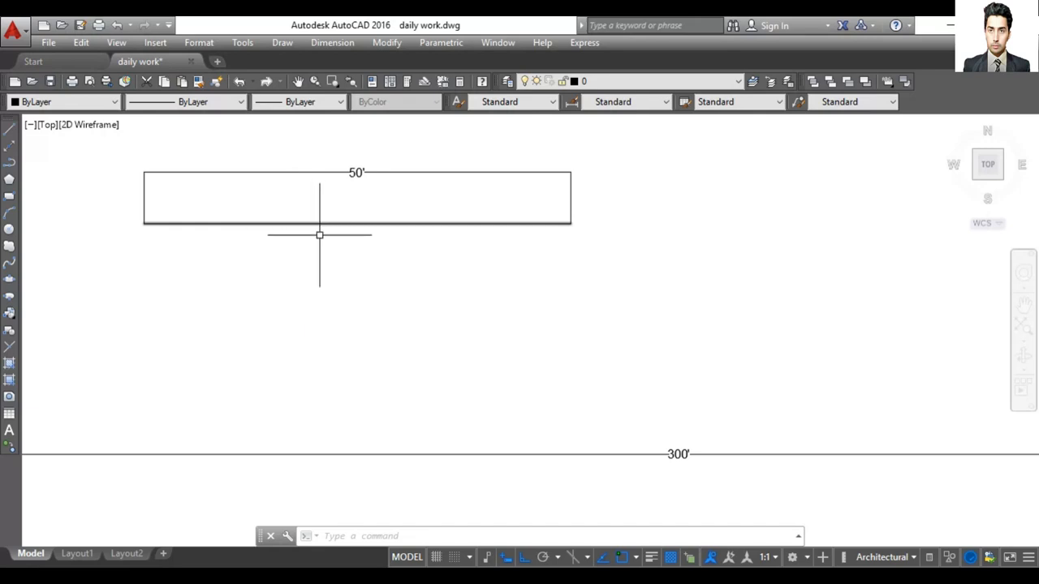
pyautogui.click(9, 198)
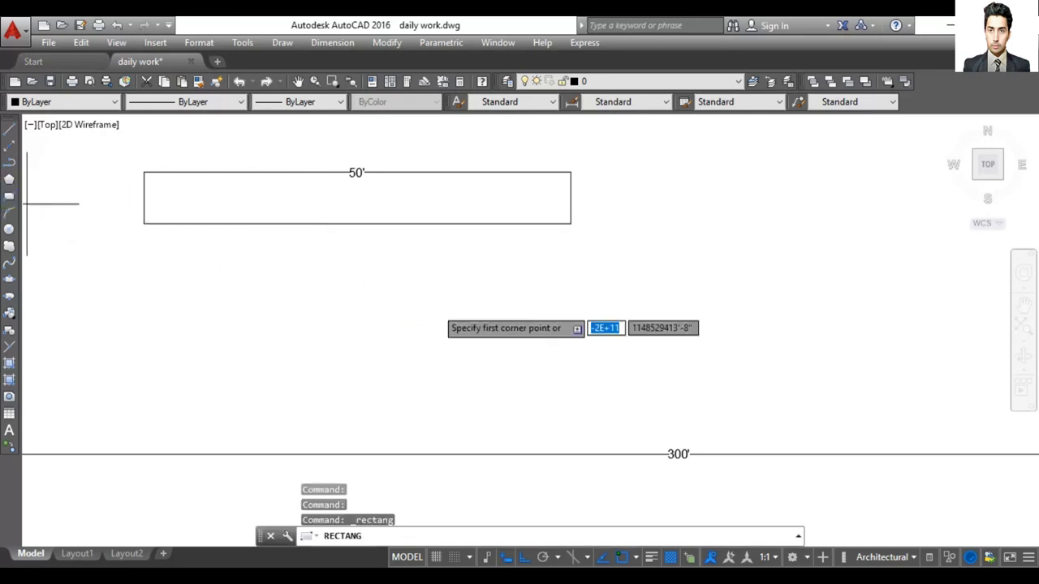
pyautogui.click(555, 306)
pyautogui.click(784, 388)
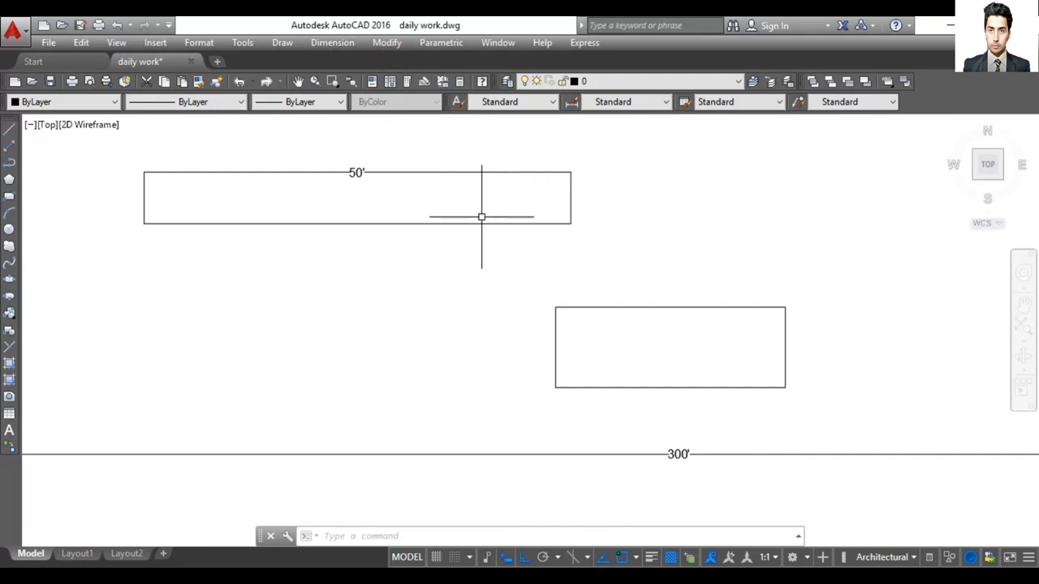
# Step: Add a linear dimension across the rectangle's top edge, from corner to corner, placed above it
pyautogui.write('dli')
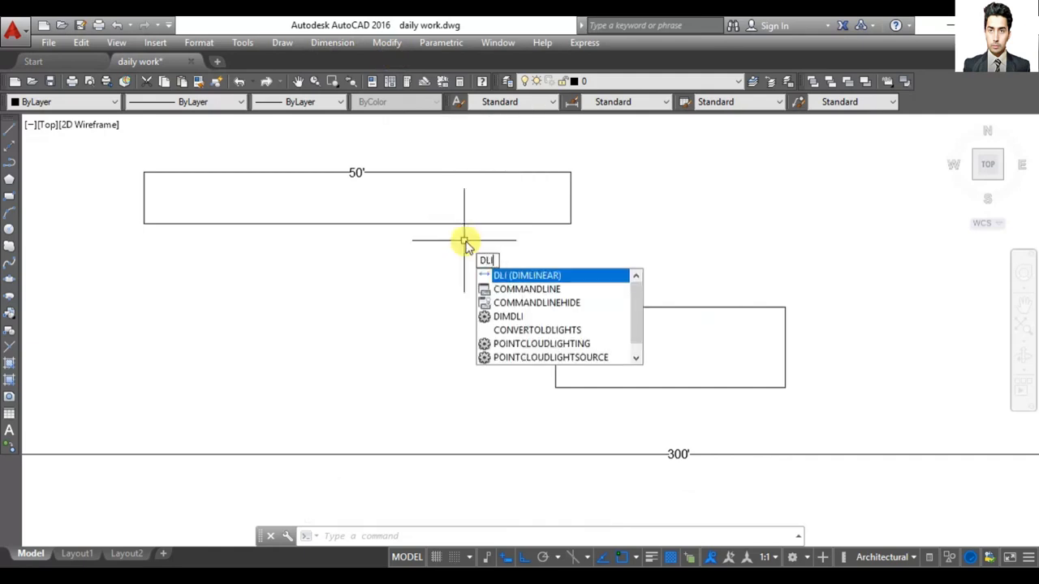
pyautogui.press('Return')
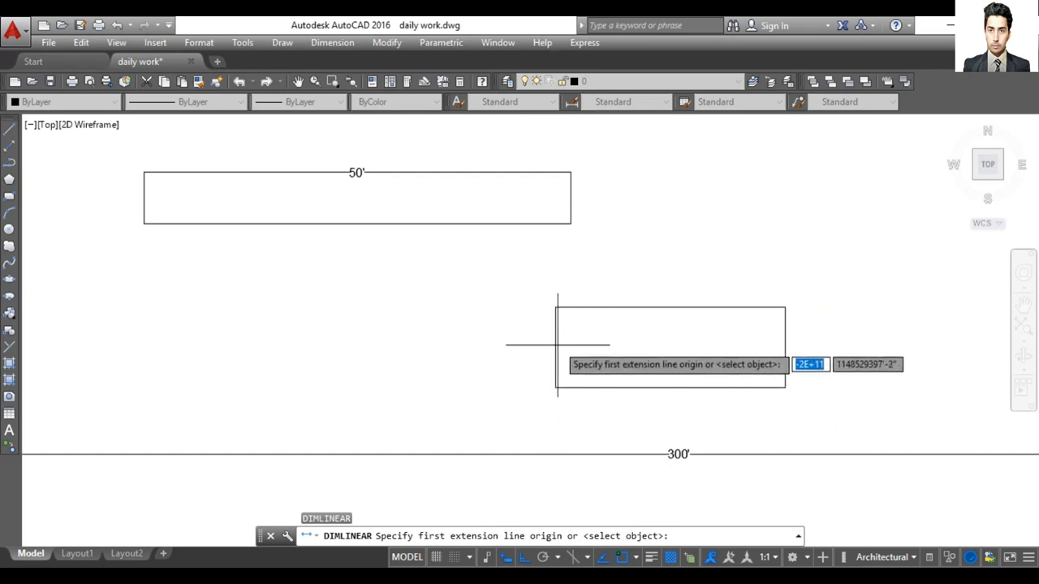
pyautogui.click(555, 307)
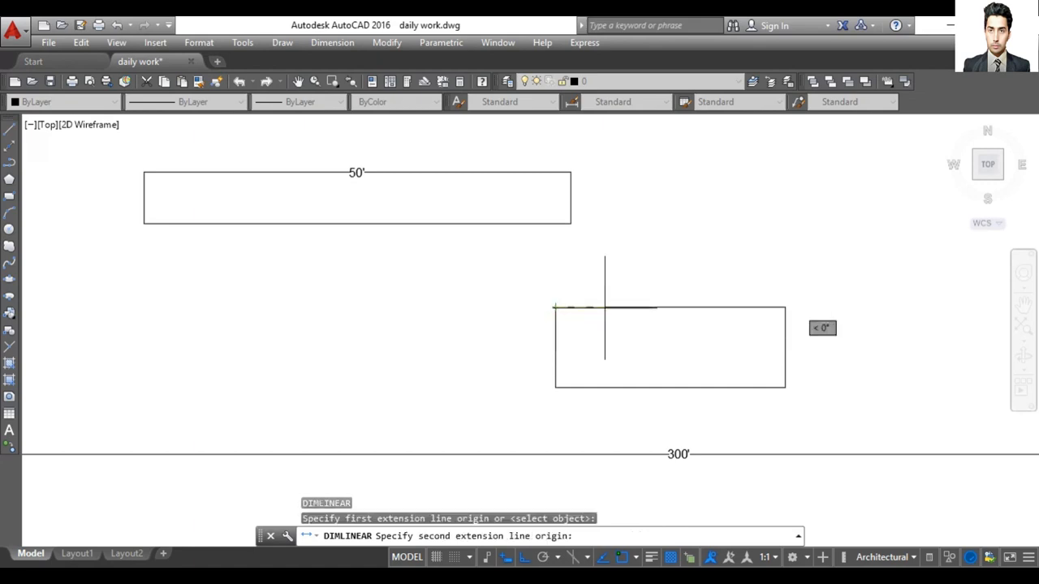
pyautogui.click(785, 307)
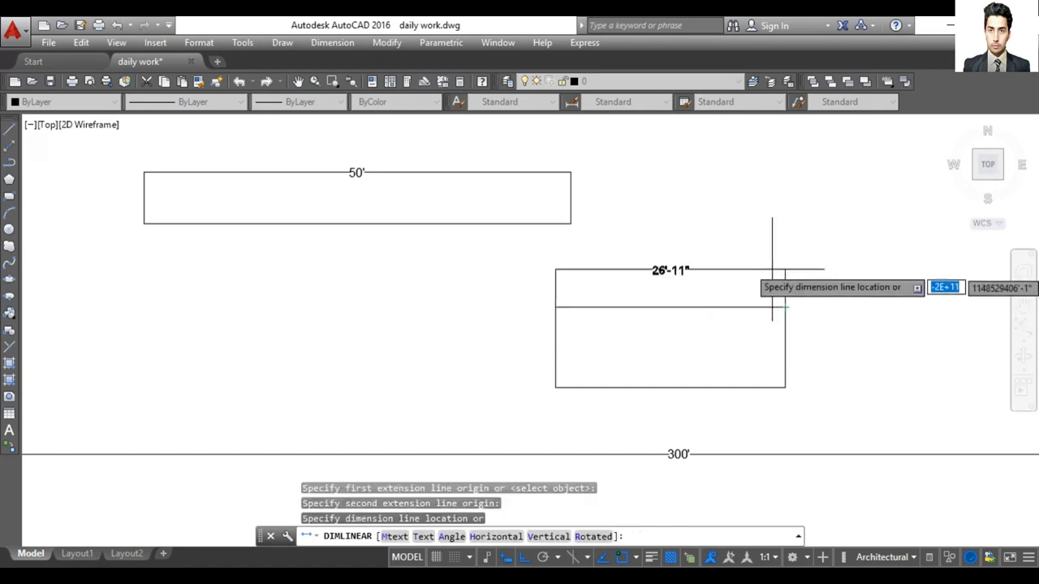
pyautogui.click(743, 248)
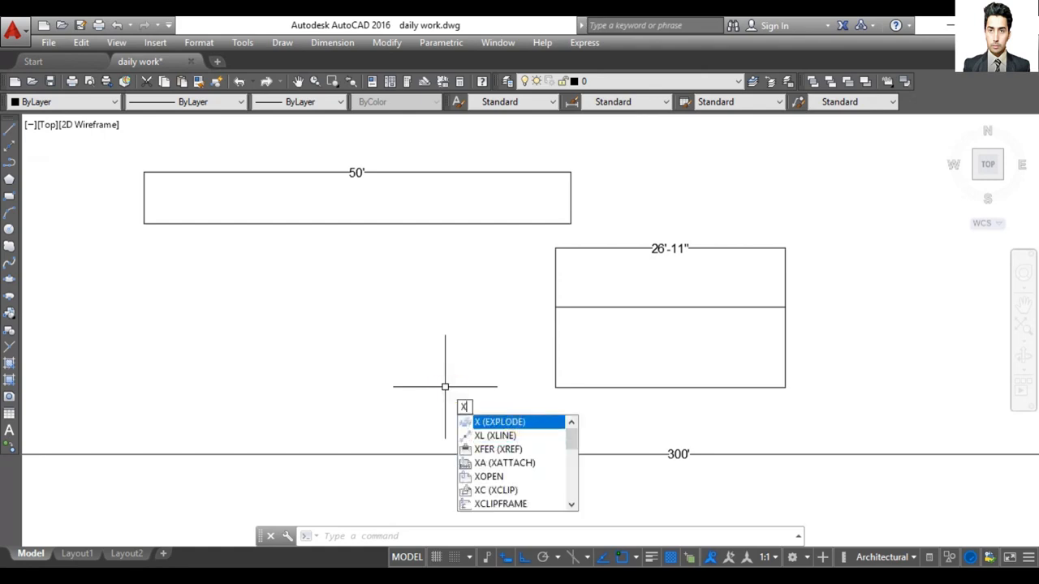
# Step: Explode the rectangle into separate lines and check that its top edge can be selected on its own
pyautogui.click(521, 420)
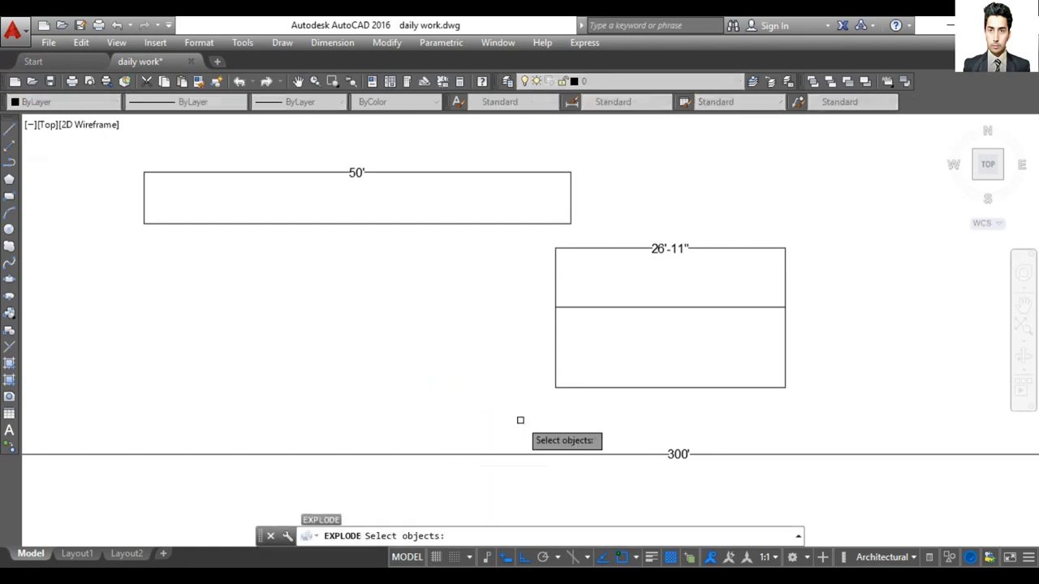
pyautogui.click(604, 309)
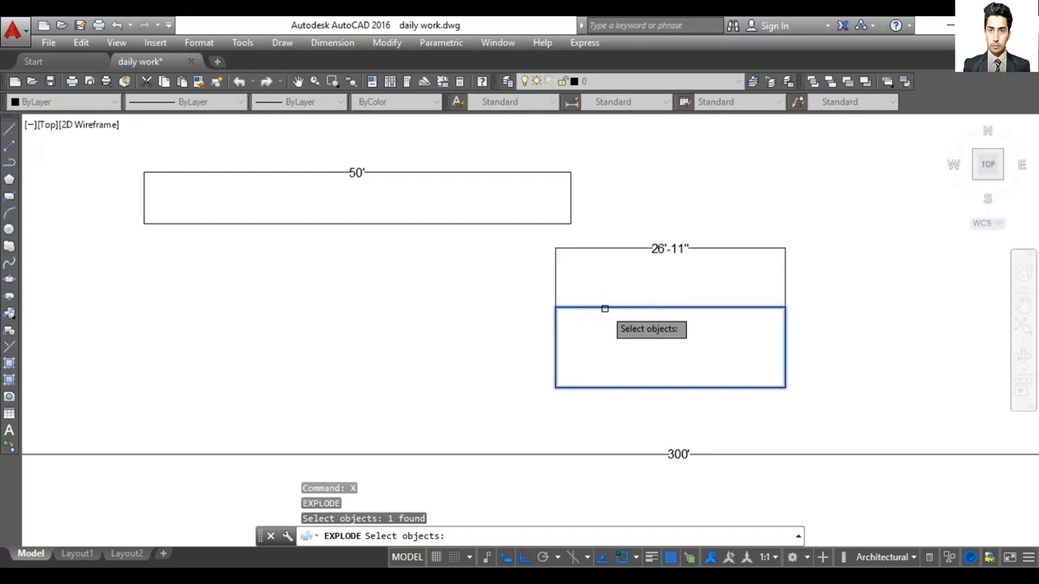
pyautogui.press('Return')
pyautogui.click(616, 308)
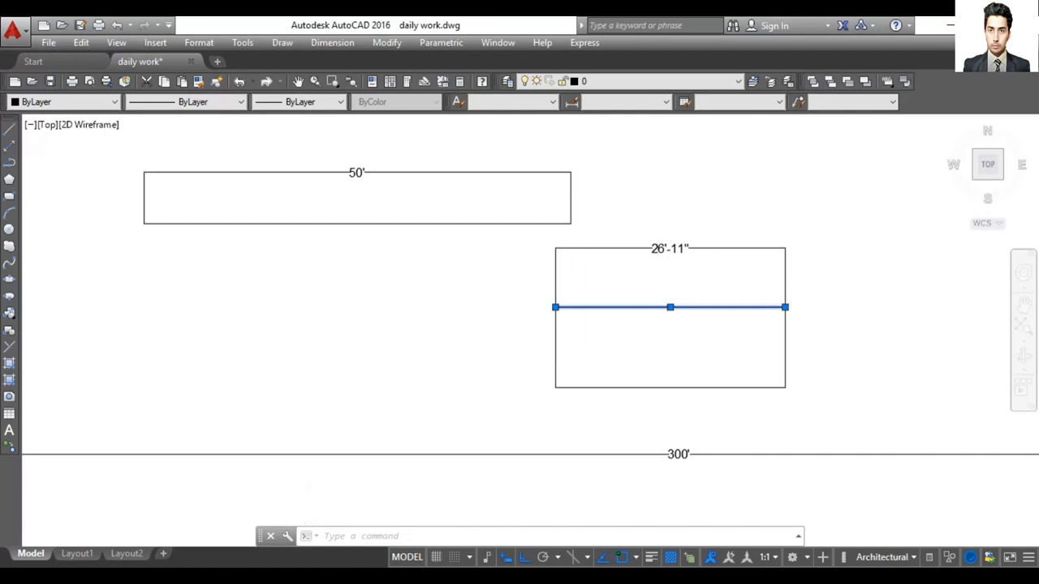
pyautogui.press('Escape')
# Step: Scale the rectangle's top line from its left endpoint with the Reference option, reference length 26'11" and new length 20'
pyautogui.write('SC')
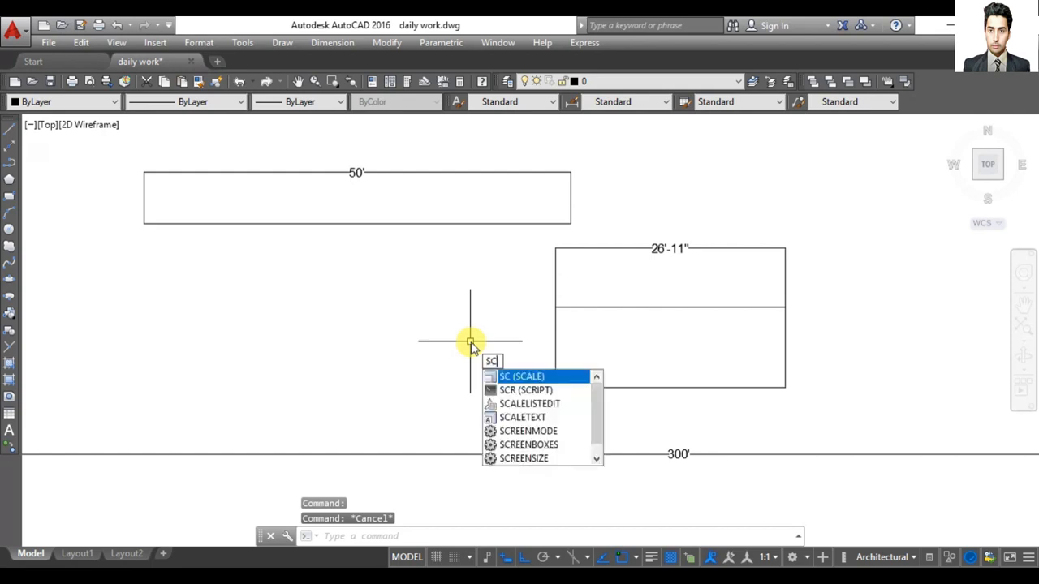
pyautogui.click(528, 377)
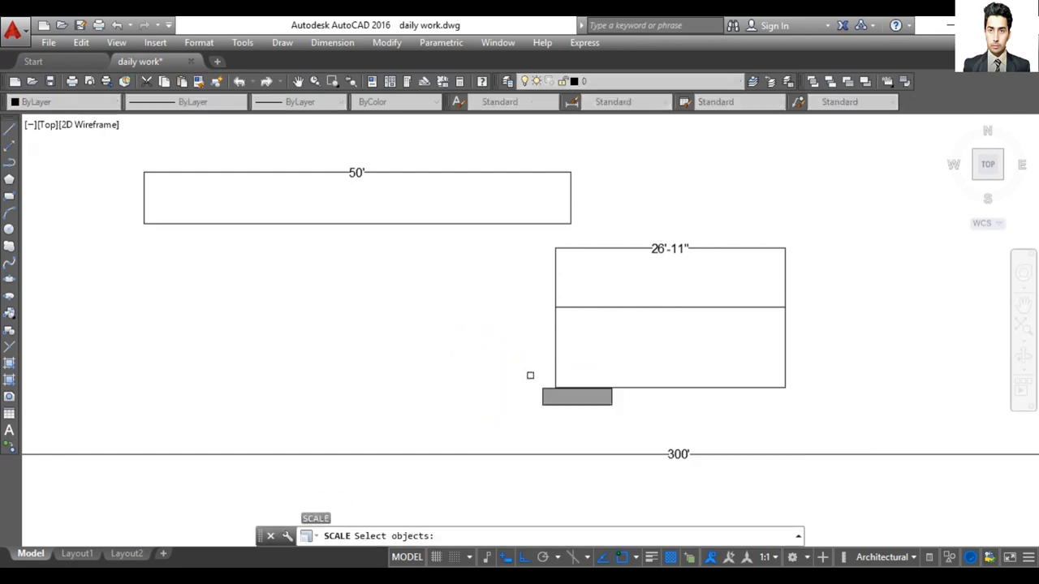
pyautogui.click(658, 305)
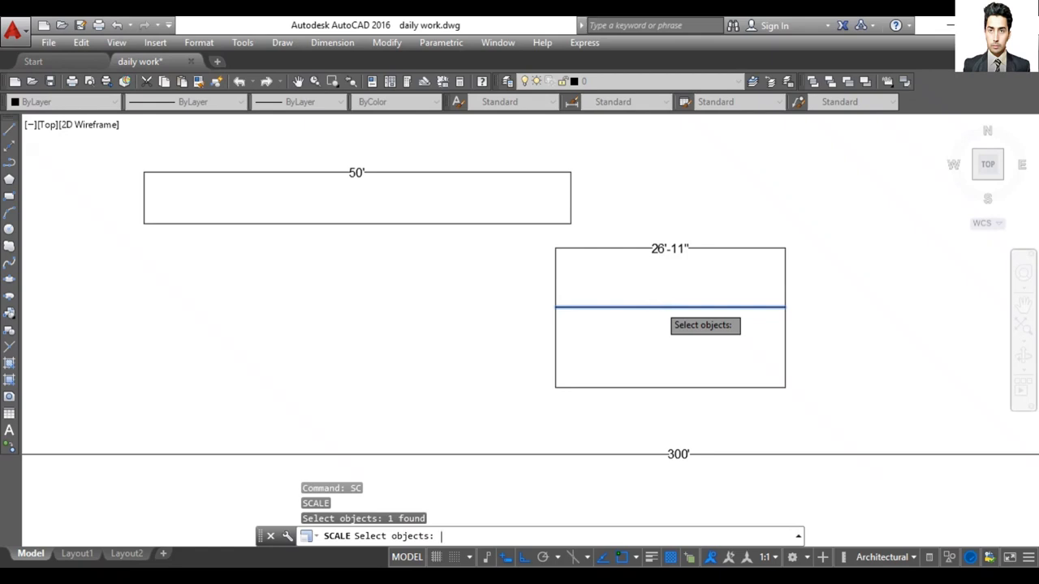
pyautogui.press('Return')
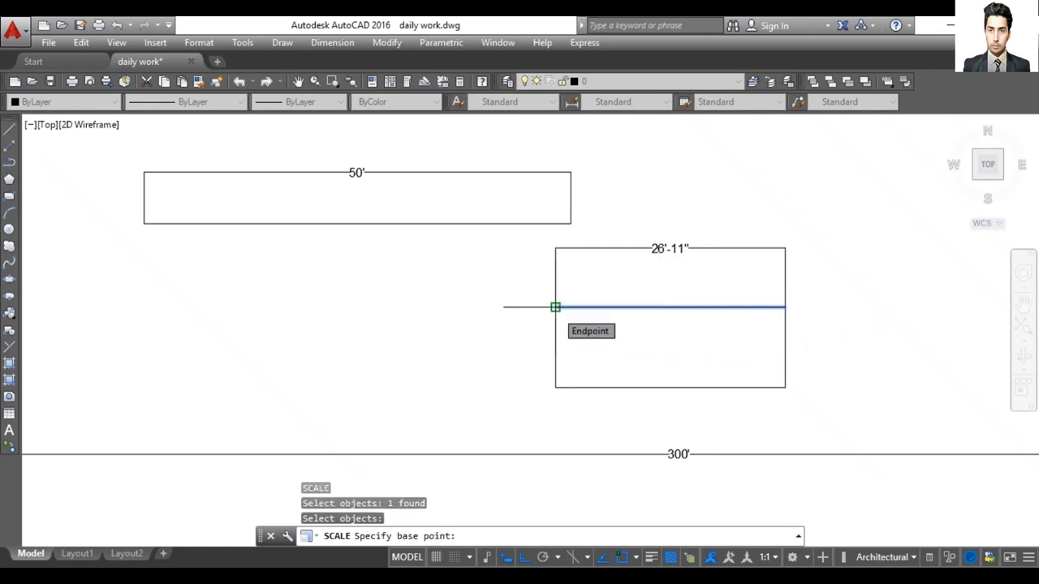
pyautogui.click(555, 307)
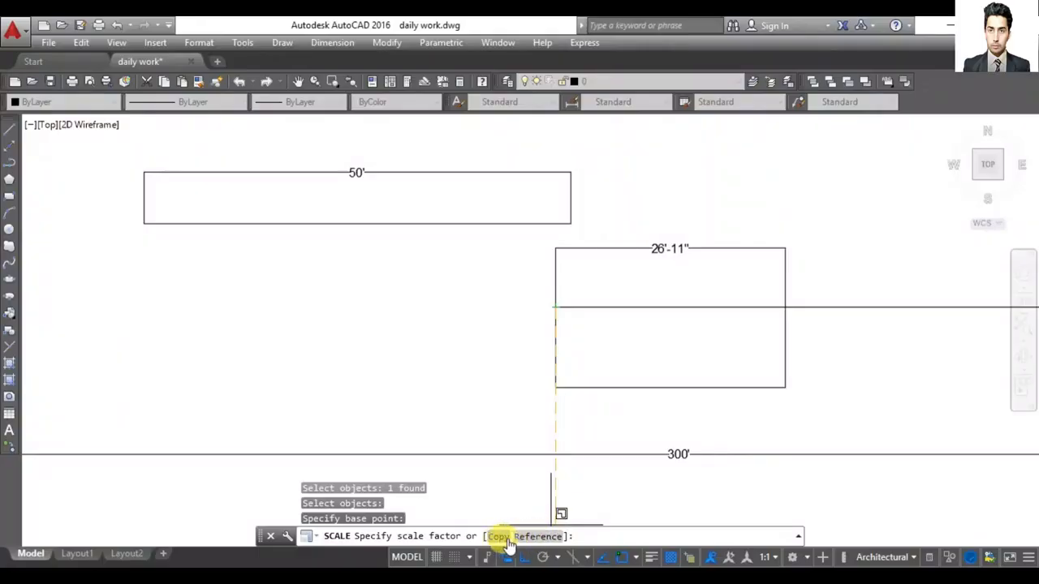
pyautogui.click(540, 536)
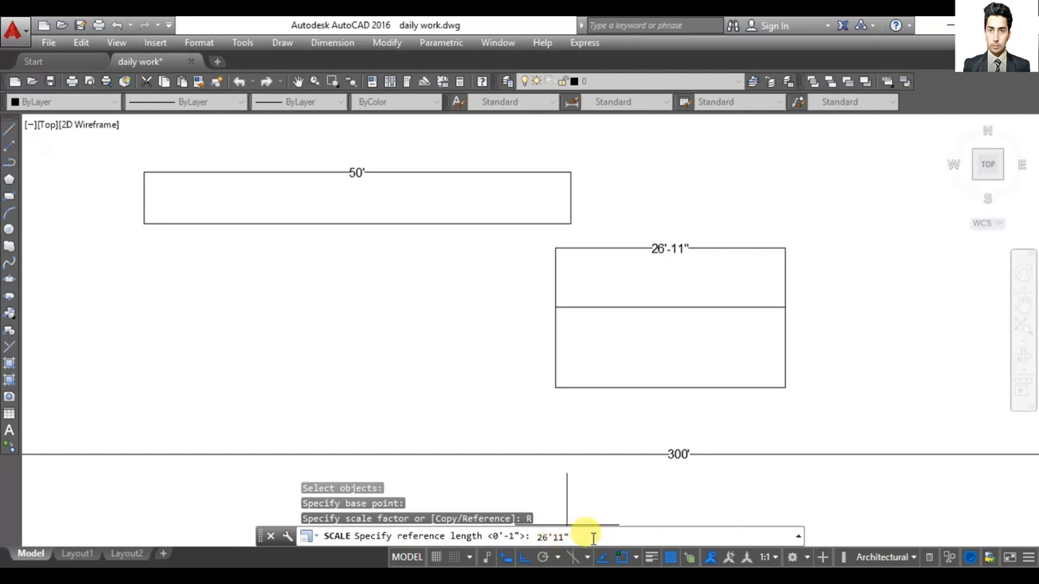
pyautogui.press('Return')
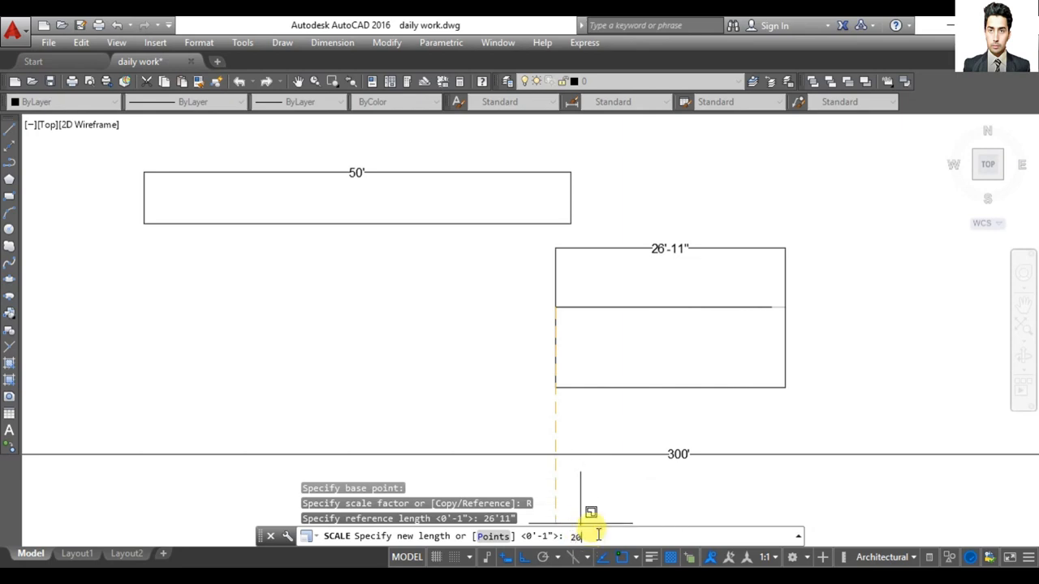
pyautogui.press('Return')
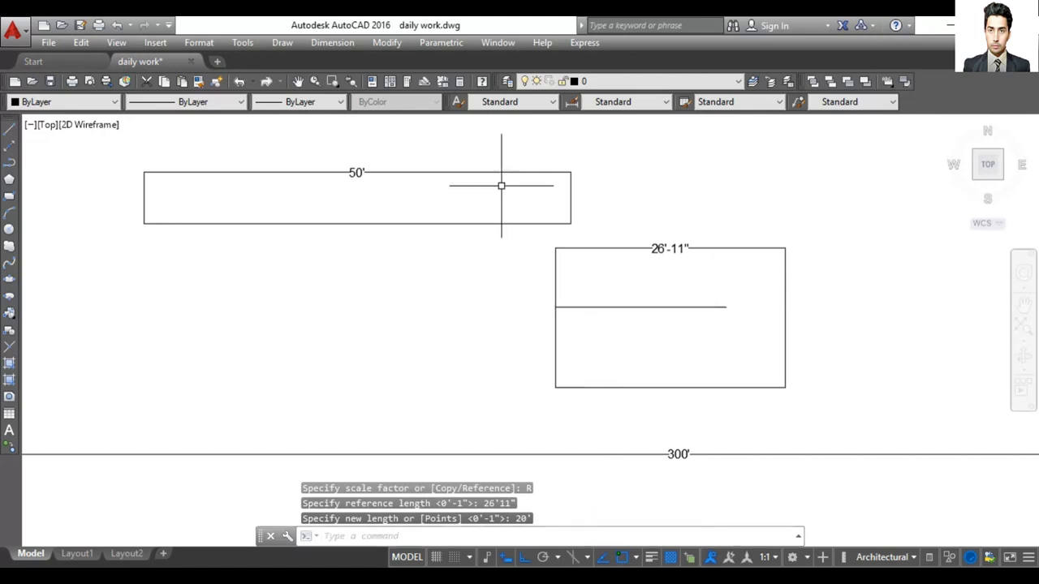
# Step: Add a linear dimension between the endpoints of the shortened top line, placed just above it, and check its text
pyautogui.write('dli')
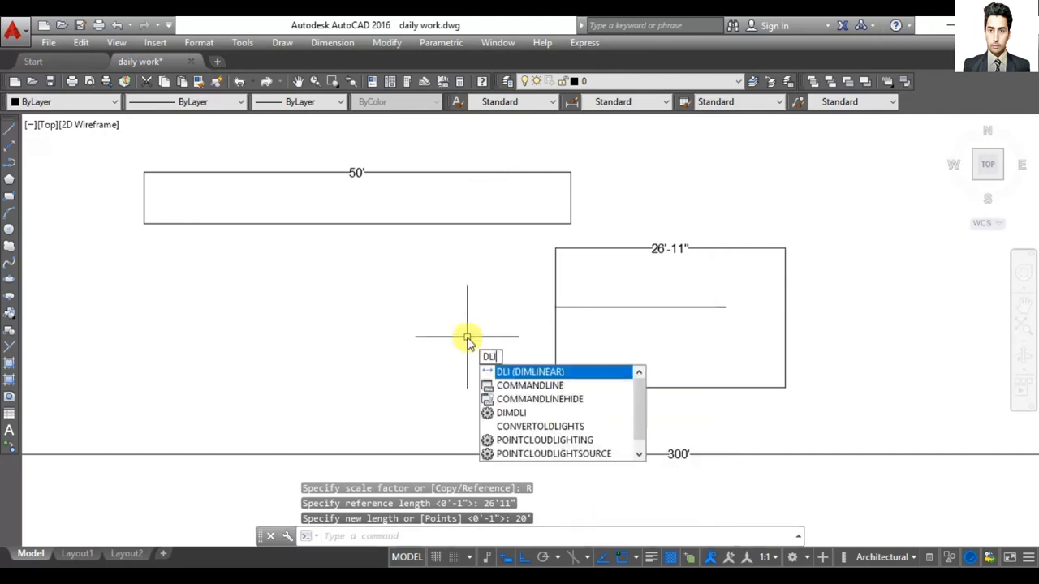
pyautogui.click(541, 378)
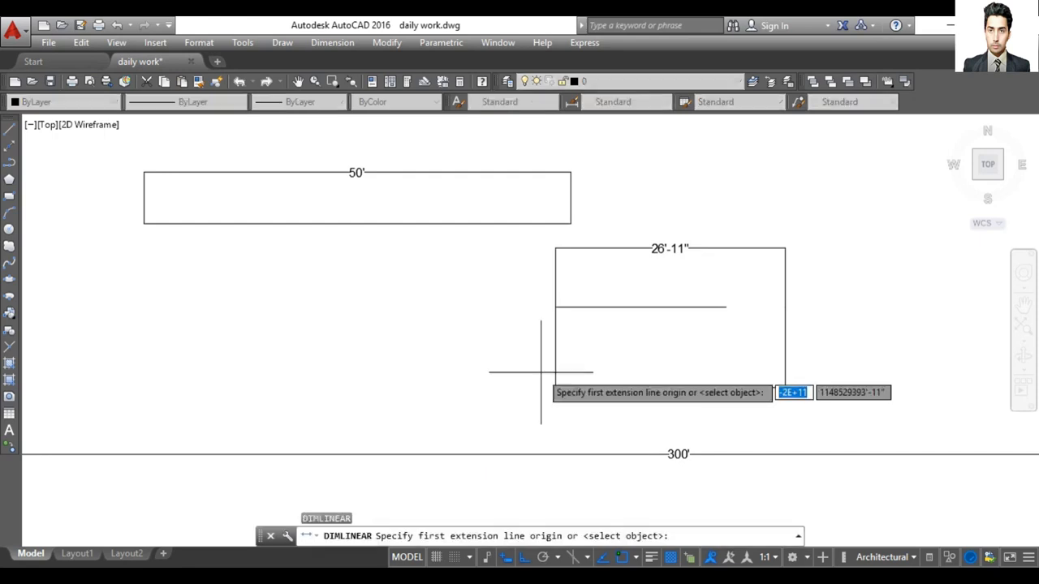
pyautogui.click(555, 307)
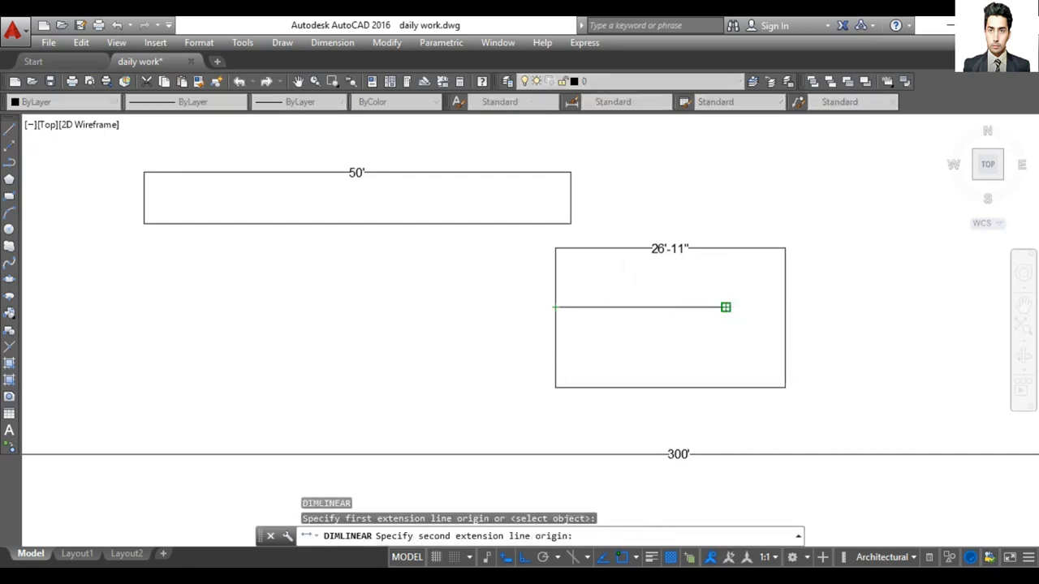
pyautogui.click(726, 307)
pyautogui.click(672, 287)
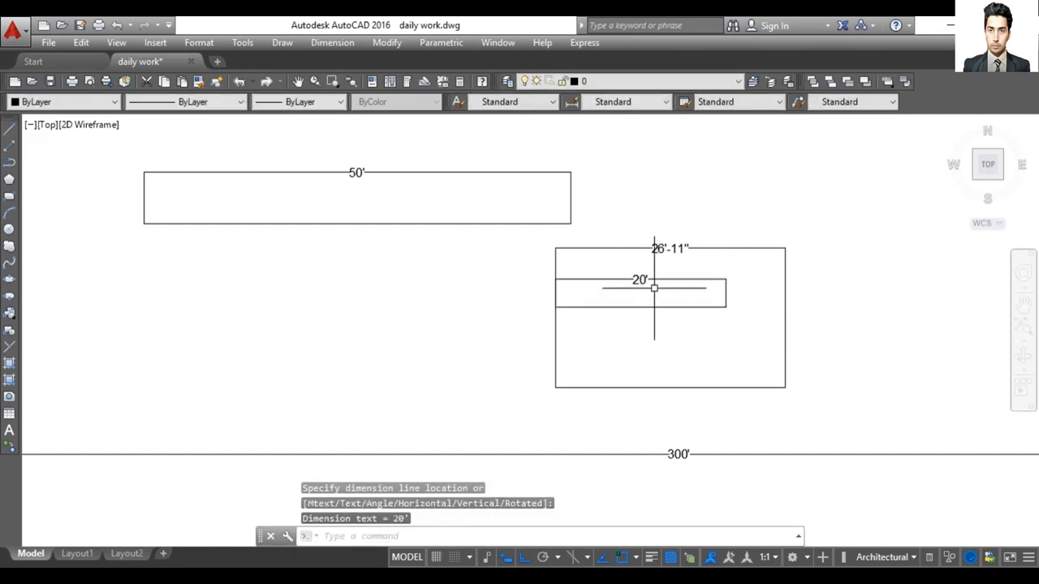
pyautogui.scroll(2, 653, 287)
pyautogui.scroll(-2, 654, 287)
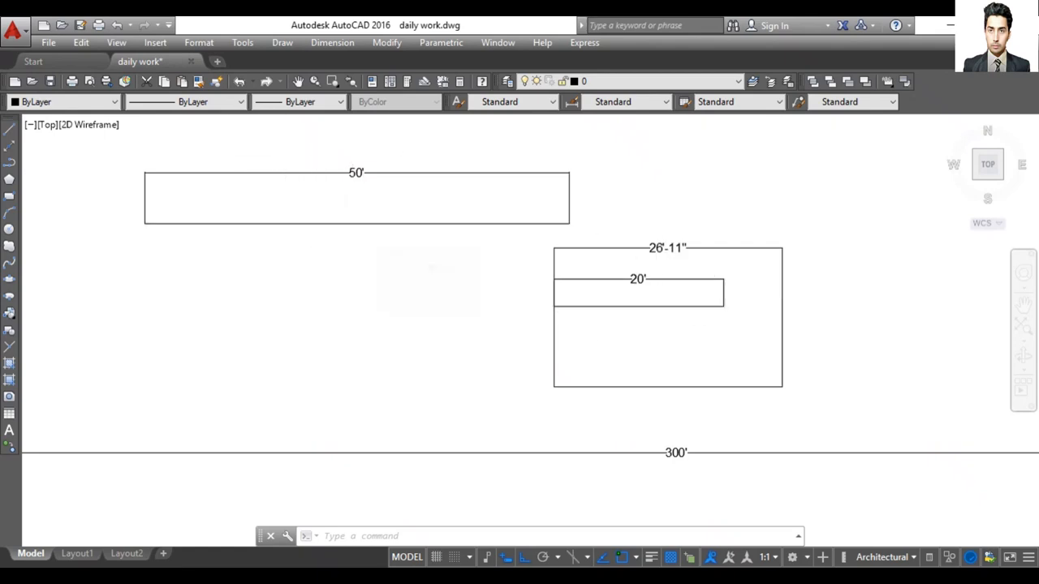
# Step: Scale the 50' line from its left endpoint with the Reference option, reference length 50' and new length 25'
pyautogui.click(363, 224)
pyautogui.press('Escape')
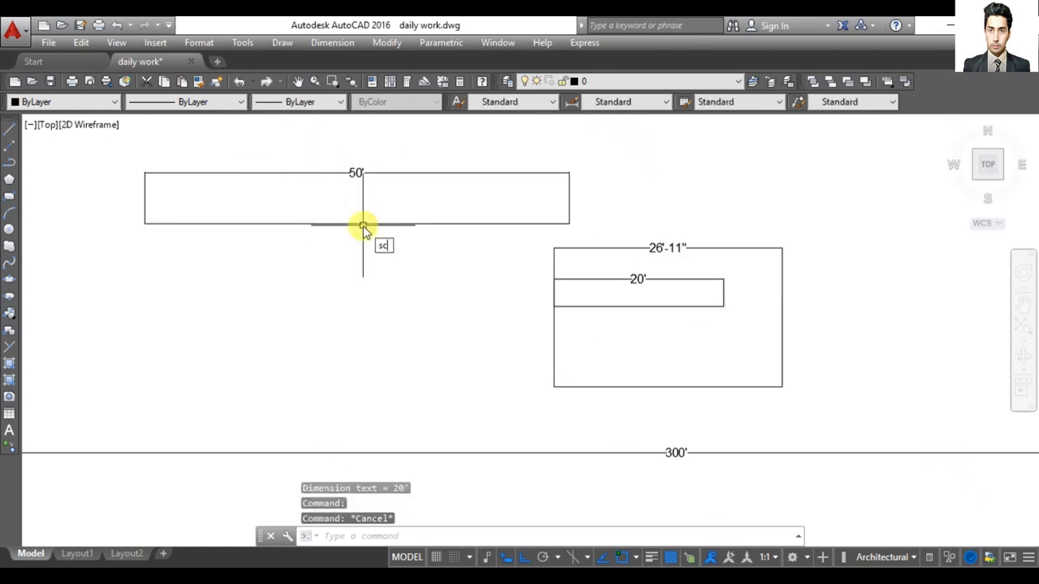
pyautogui.click(406, 261)
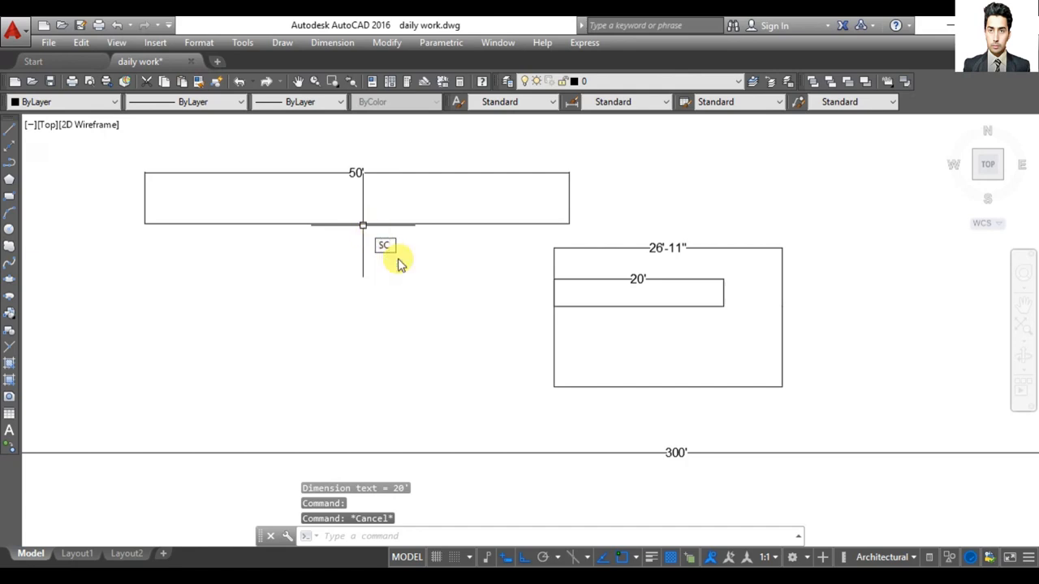
pyautogui.click(179, 226)
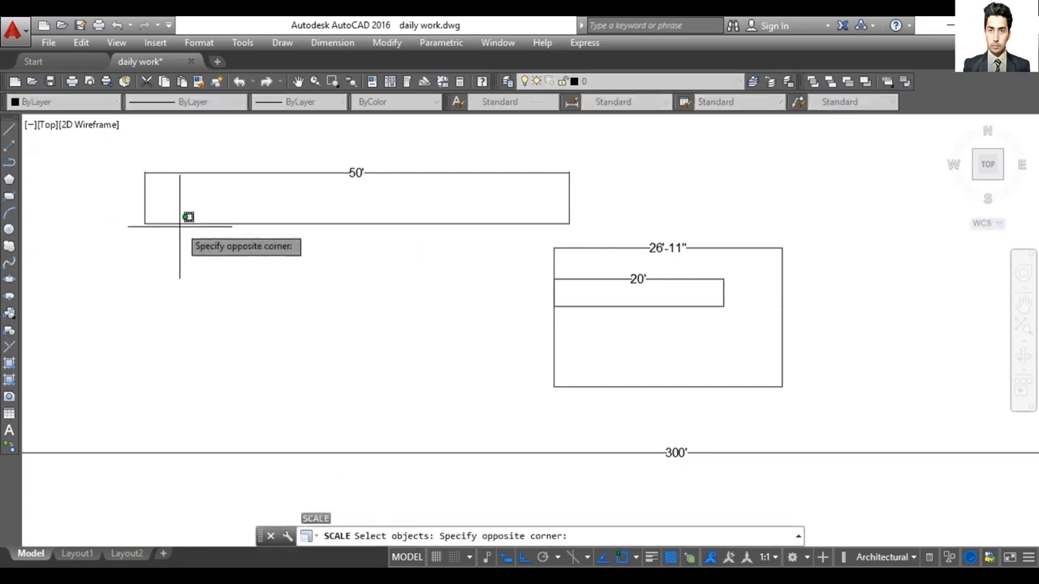
pyautogui.click(189, 215)
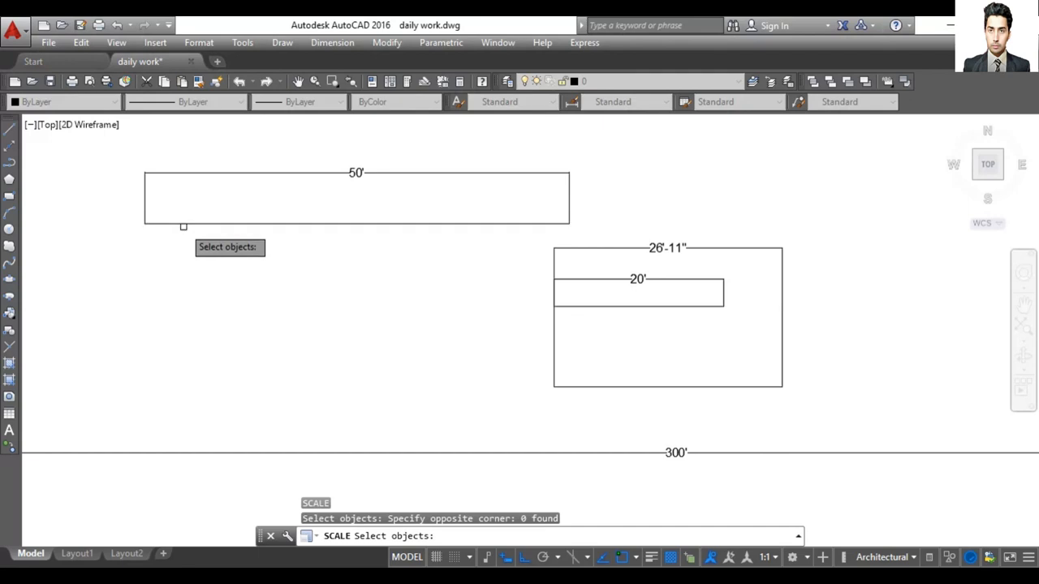
pyautogui.click(185, 224)
pyautogui.press('Return')
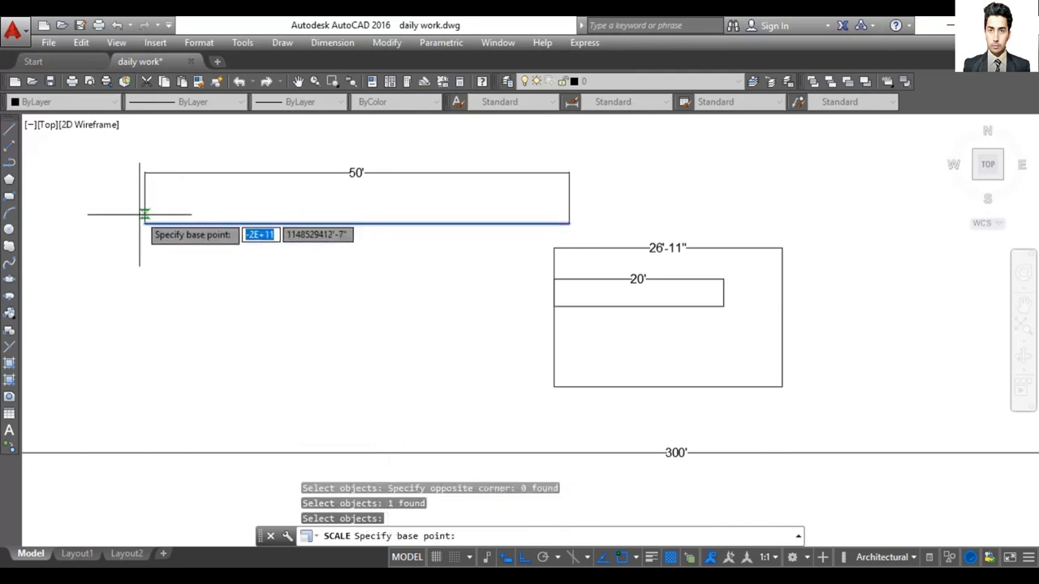
pyautogui.click(145, 223)
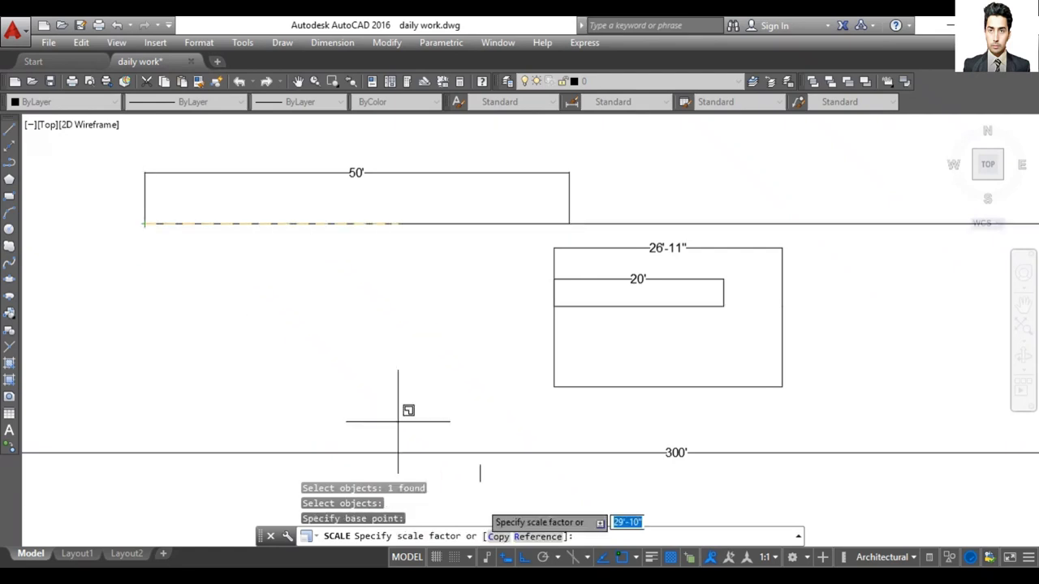
pyautogui.click(540, 536)
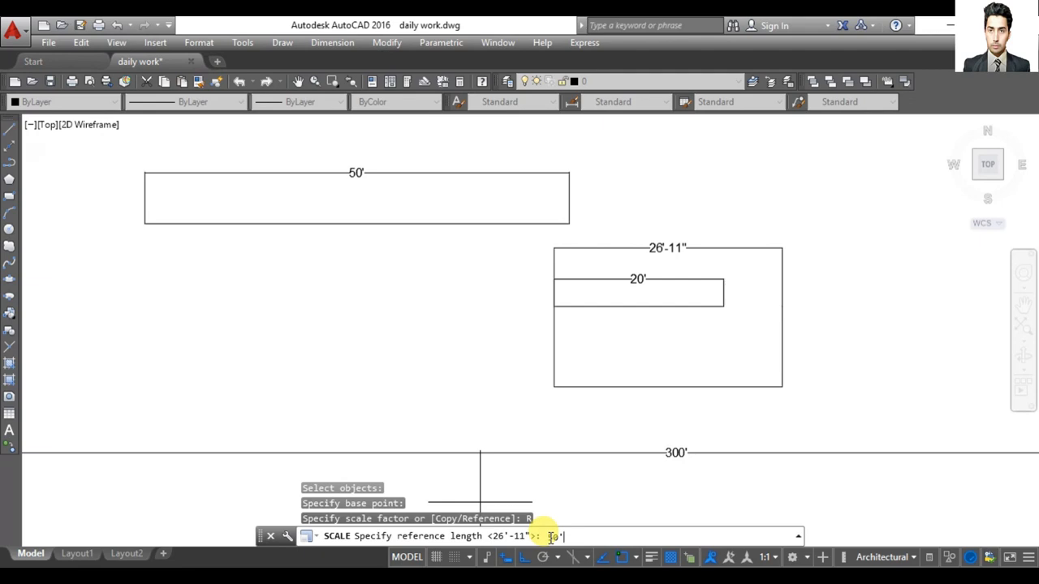
pyautogui.press('Return')
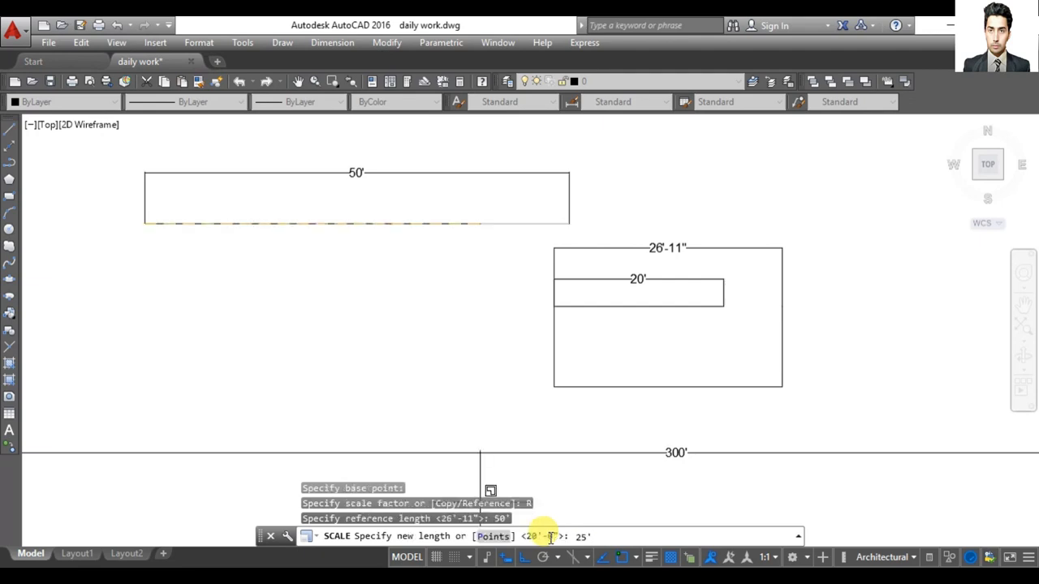
pyautogui.press('Return')
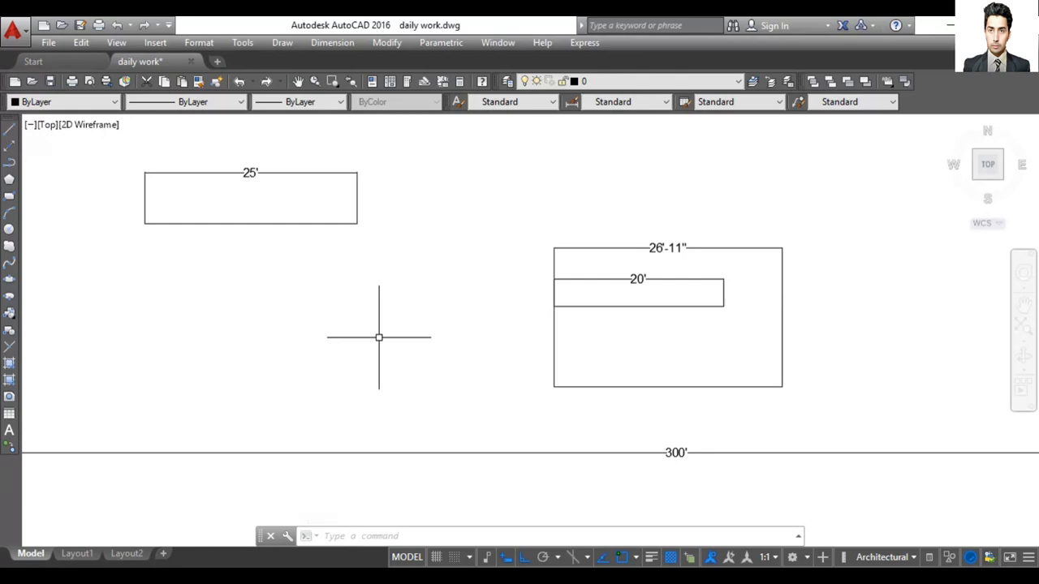
pyautogui.scroll(-4, 483, 292)
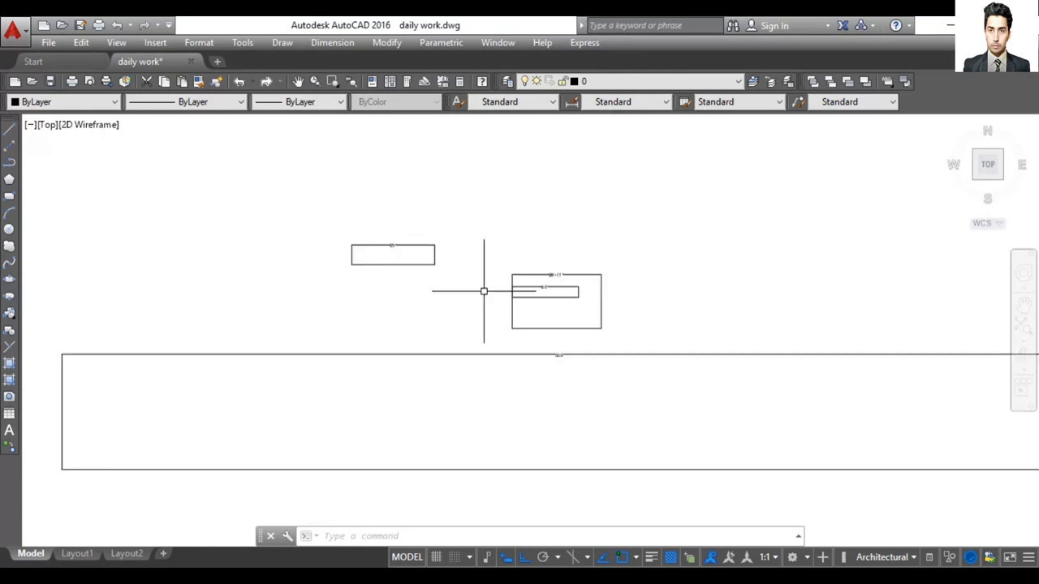
pyautogui.scroll(1, 484, 291)
pyautogui.scroll(-1, 483, 291)
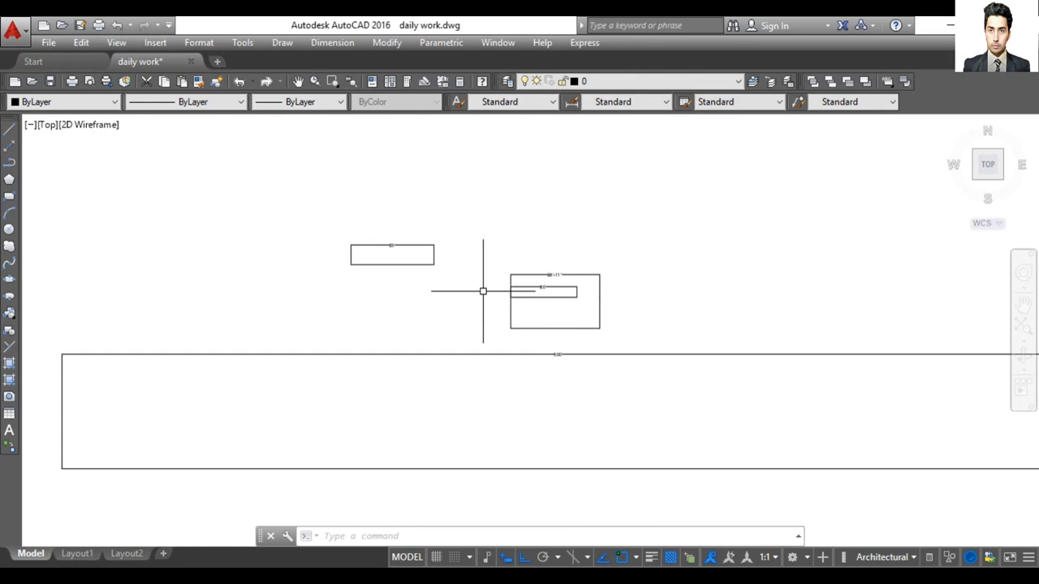